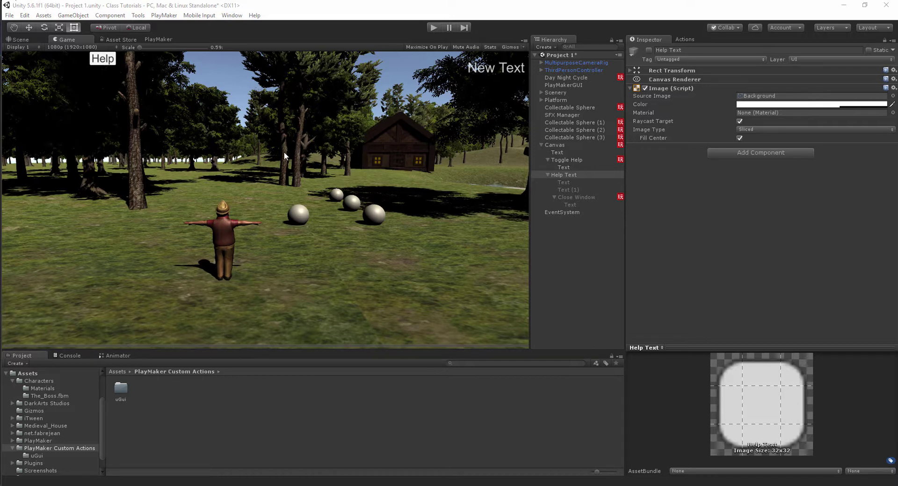
Focus the Scene view on ThirdPersonController and look over the surrounding terrain from above.
click(307, 181)
click(21, 40)
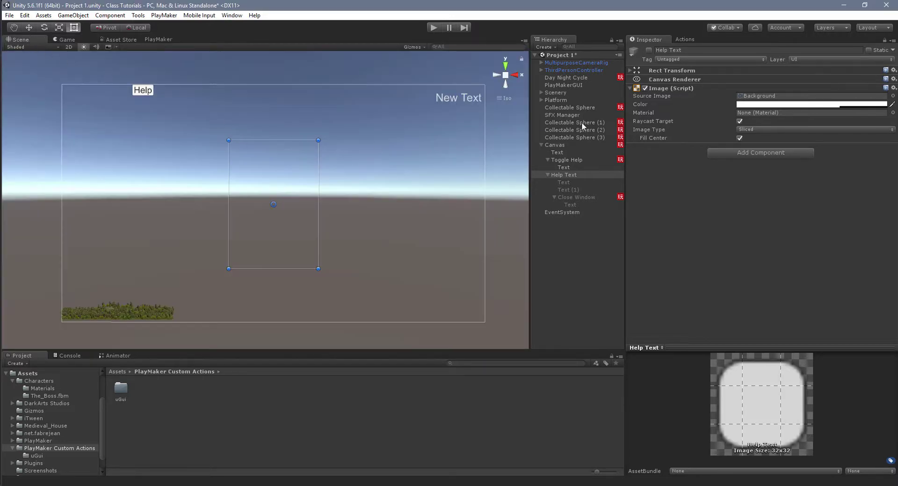
double_click(571, 69)
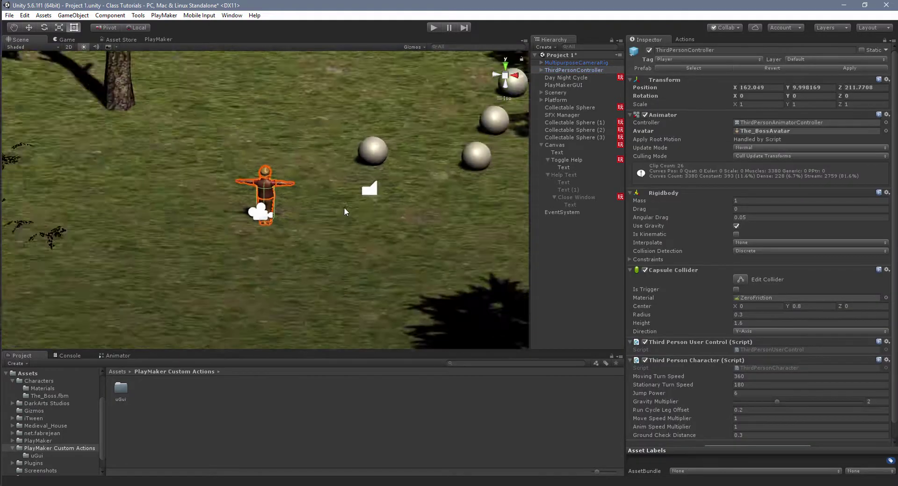
scroll(346, 208, down, 5)
alt+drag(350, 206, 341, 261)
alt+drag(374, 225, 352, 249)
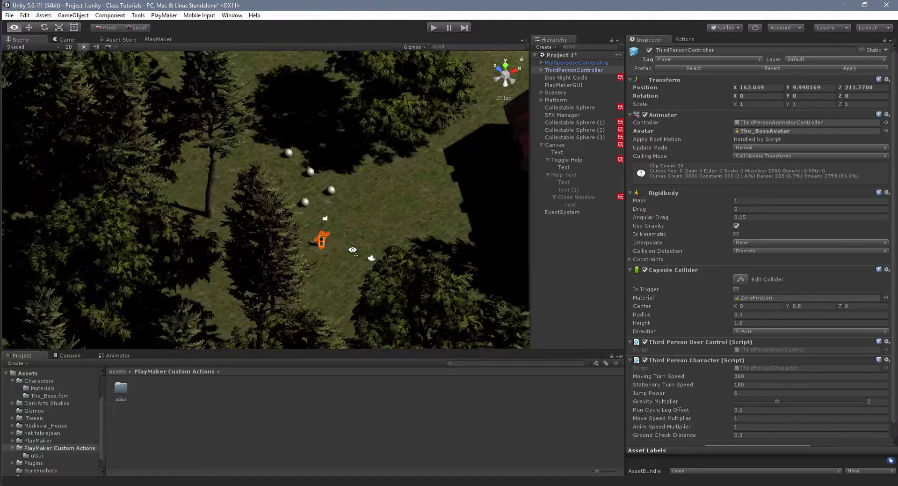
middle_drag(329, 248, 308, 240)
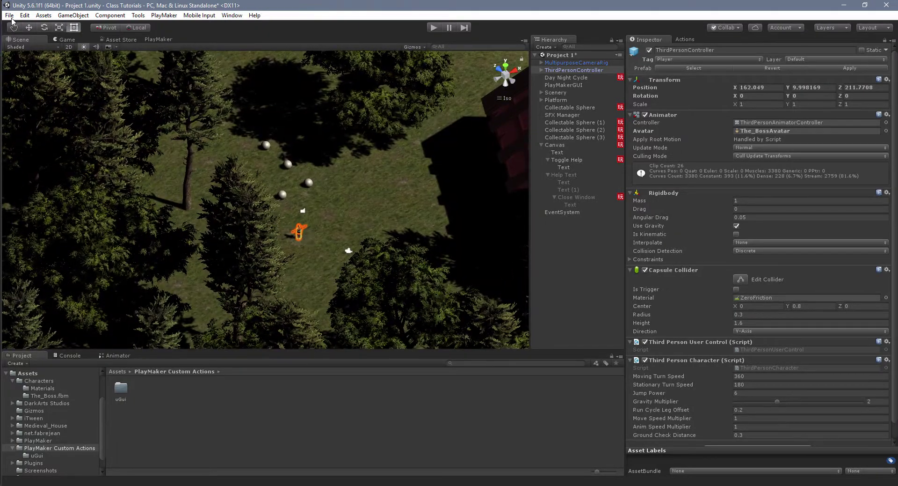
Create a new scene, saving the pending changes to Project 1.unity.
click(11, 16)
click(27, 27)
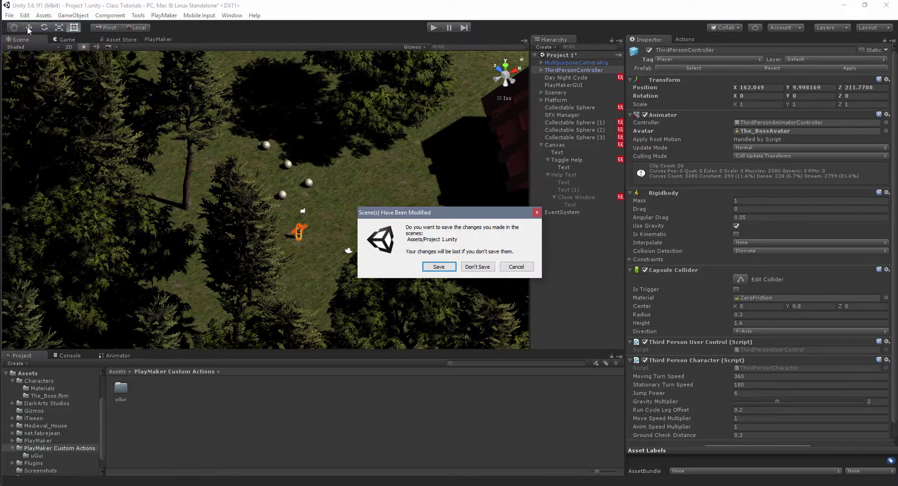
click(435, 265)
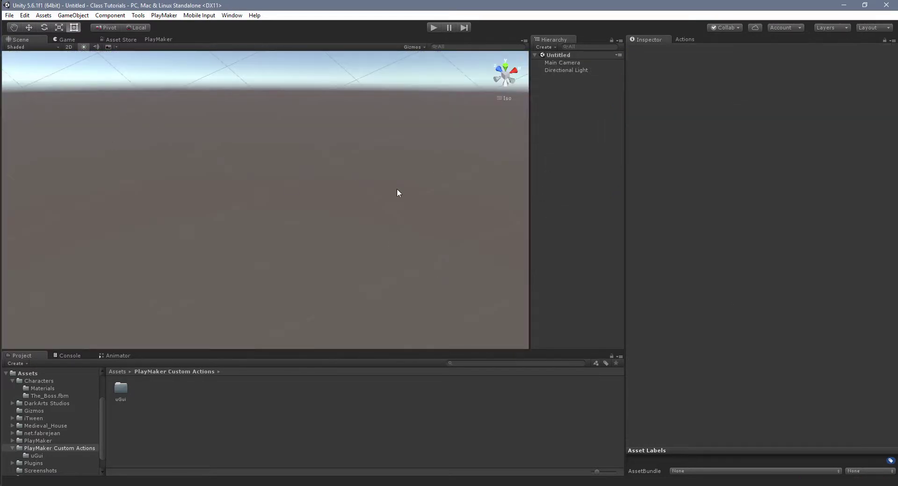
Add a UI panel to the empty scene and rename it Background.
click(545, 47)
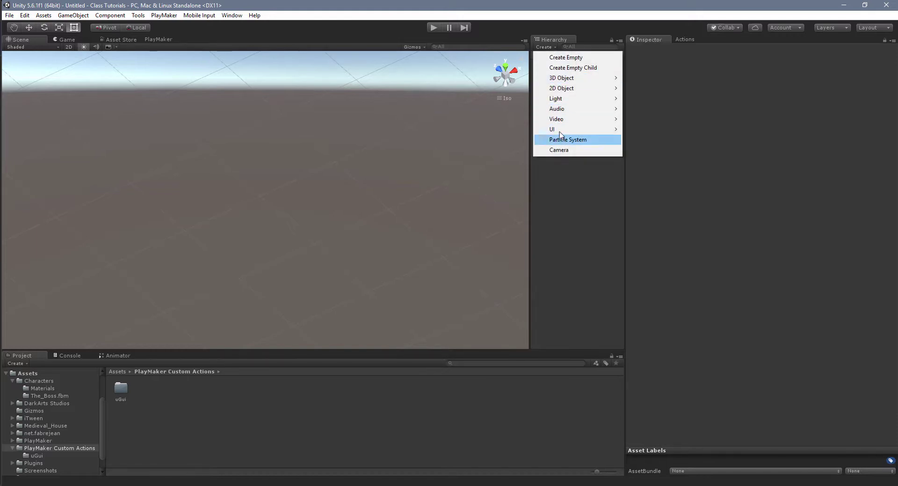
mouse_move(560, 129)
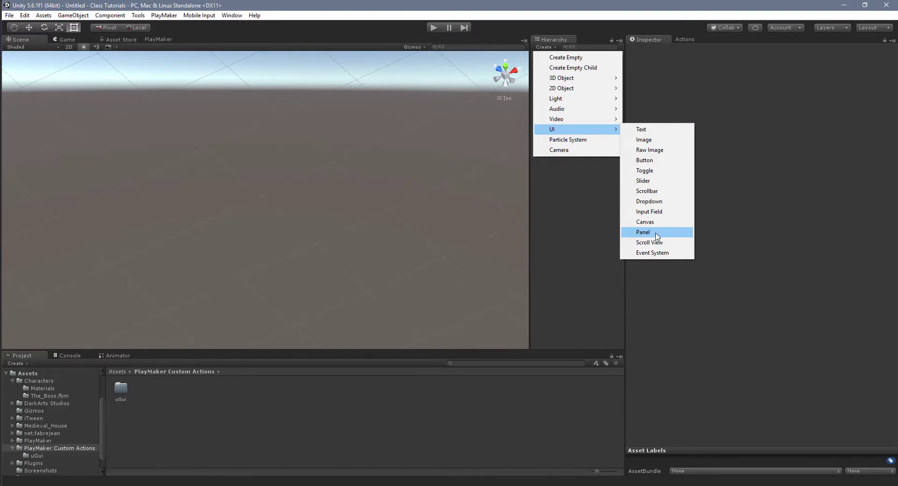
click(657, 235)
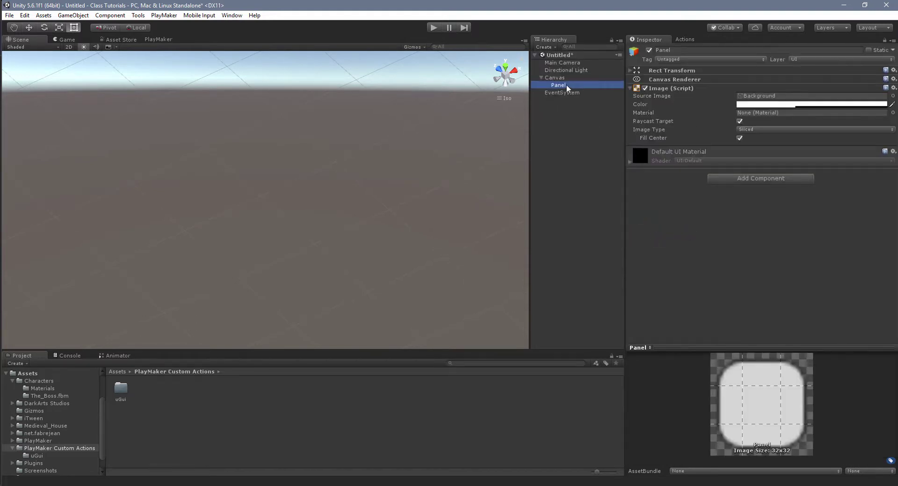
click(515, 84)
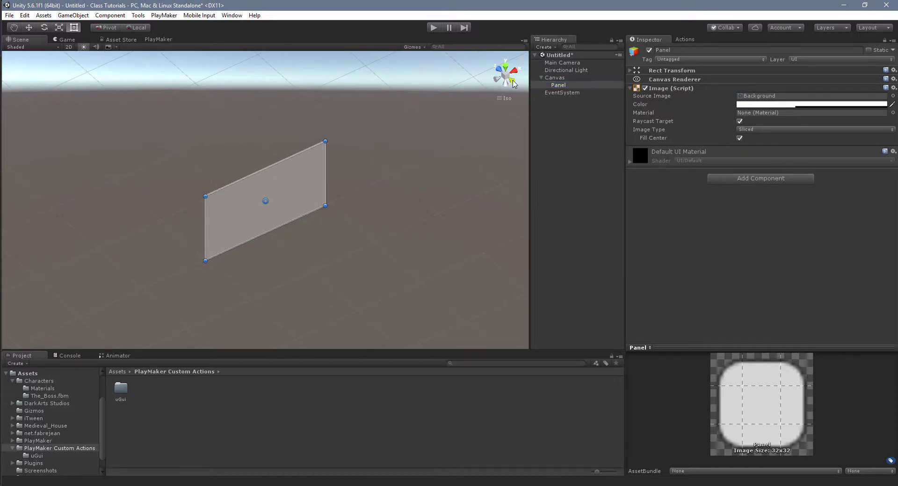
click(514, 85)
scroll(318, 257, up, 5)
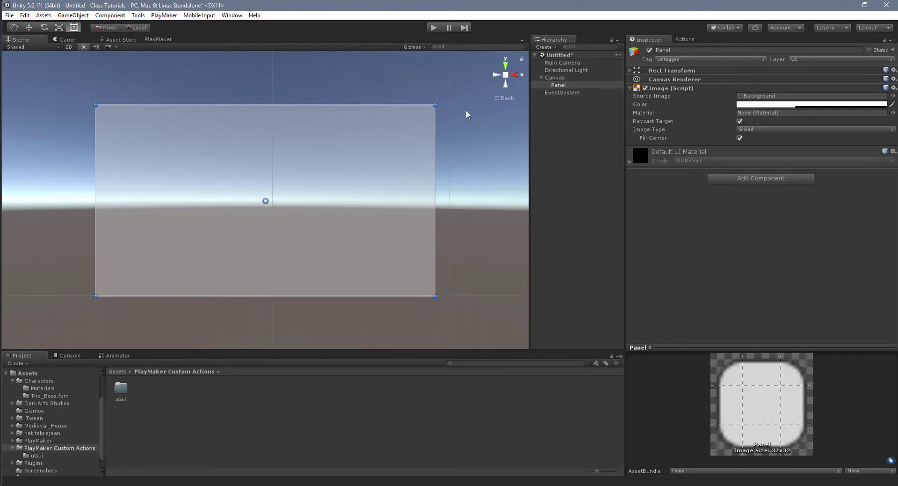
click(564, 86)
text(Background)
key(Return)
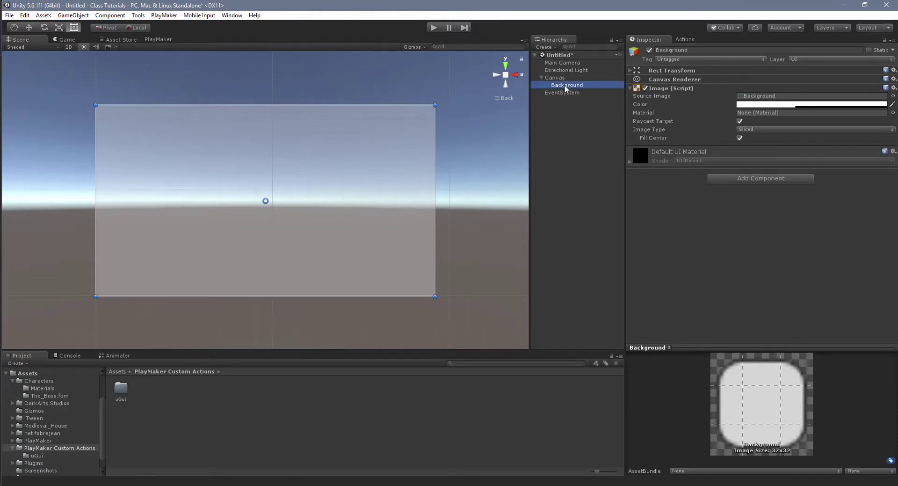
Set the Background image color to a fully opaque dark gray, about 5A5A5A with alpha 255.
click(782, 104)
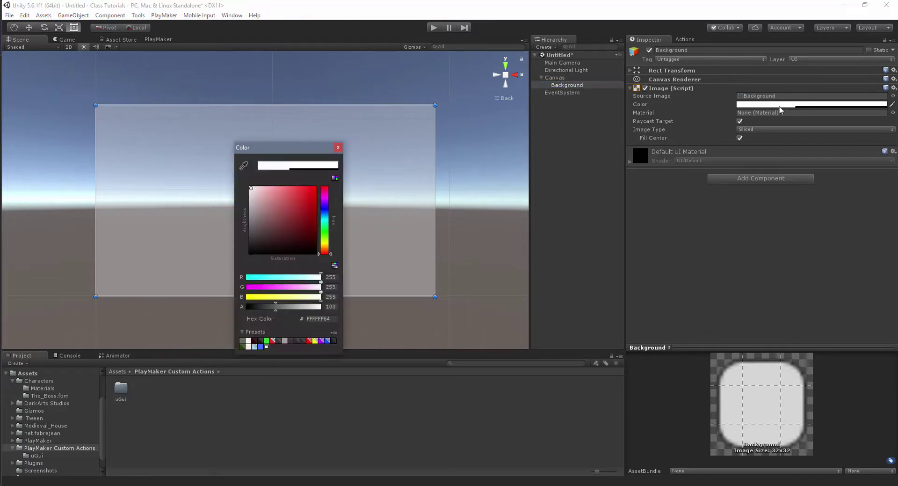
drag(275, 307, 321, 311)
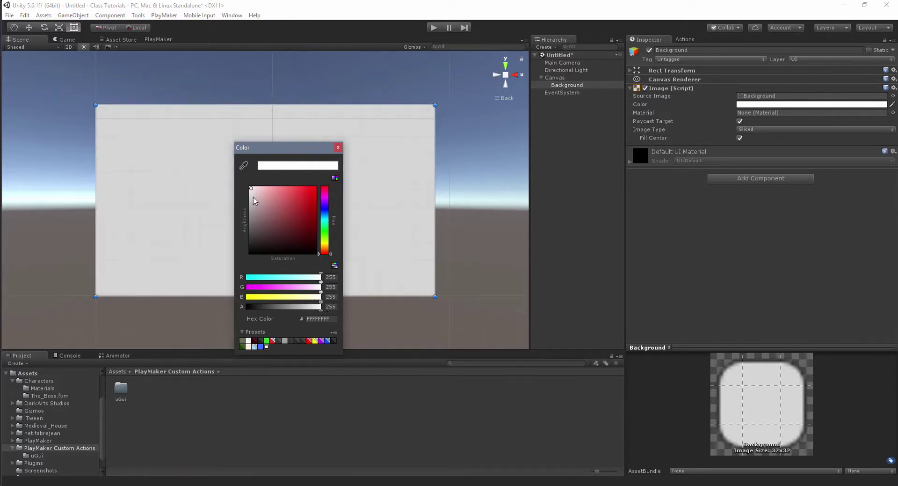
drag(250, 188, 246, 229)
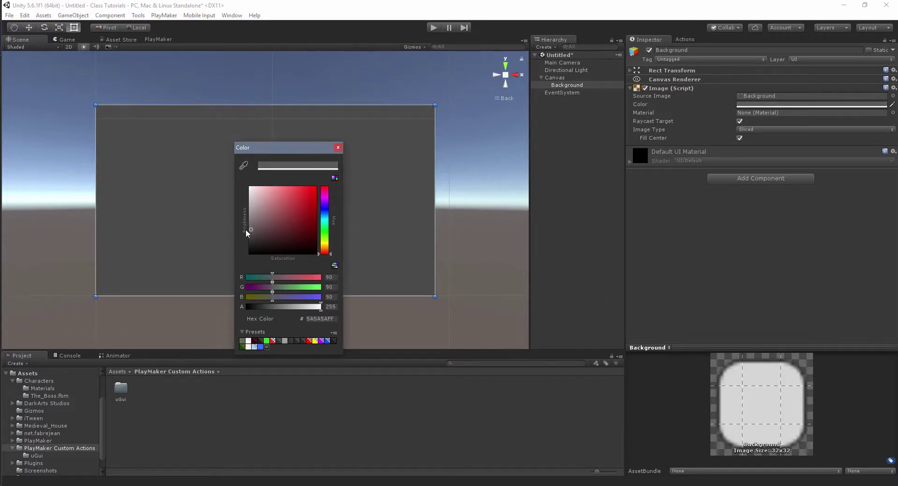
click(341, 147)
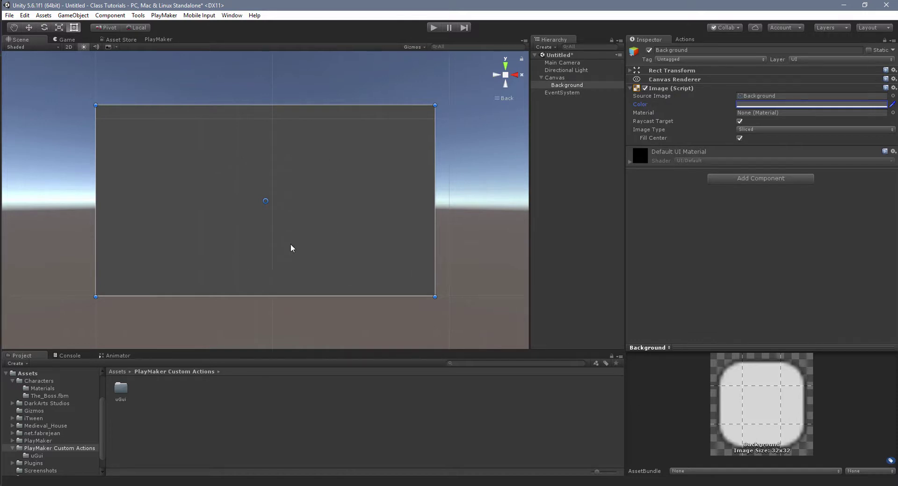
Add a second UI panel as a child of Background.
right_click(576, 85)
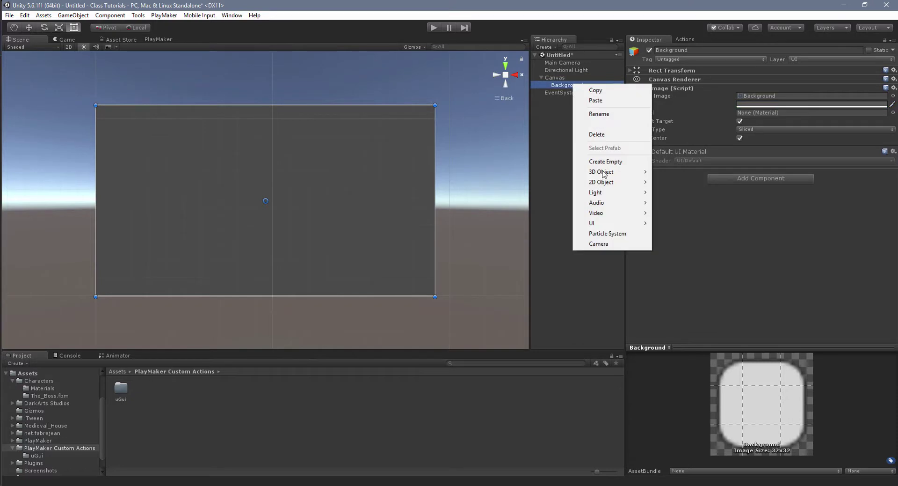
mouse_move(616, 228)
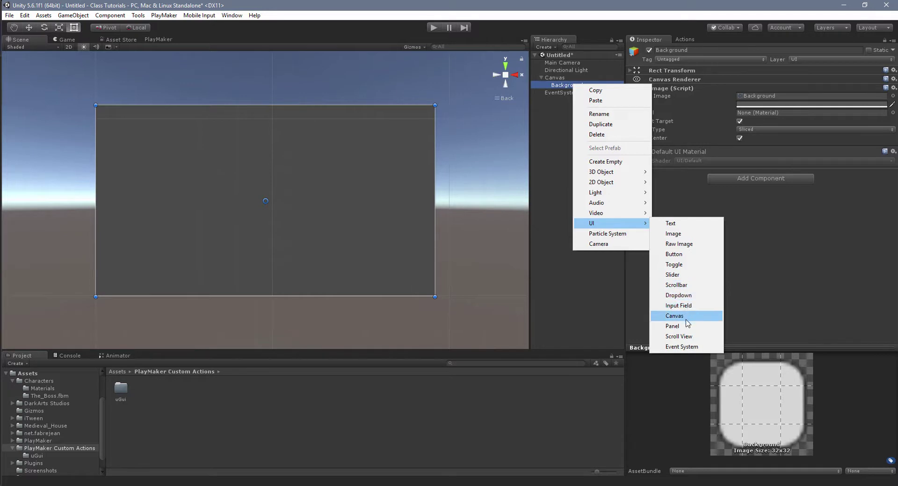
click(687, 325)
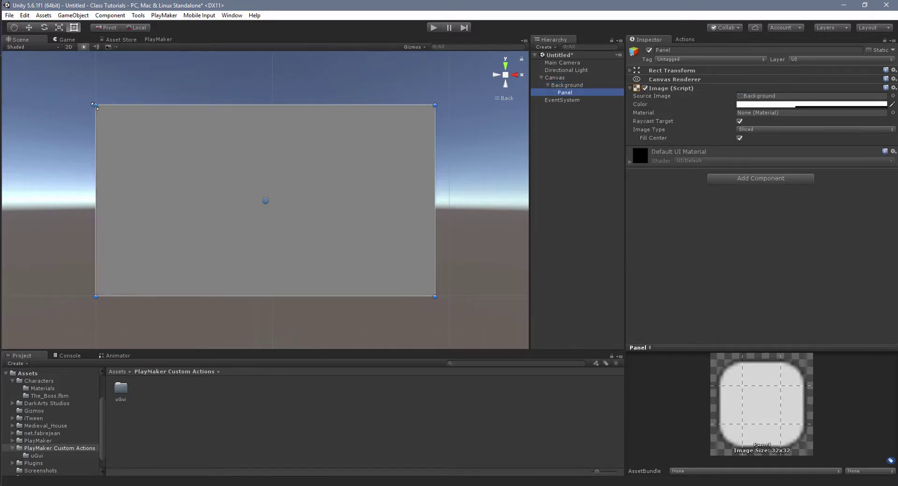
Shrink the child panel to a small upright rectangle and place it near the center of Background.
drag(95, 105, 223, 172)
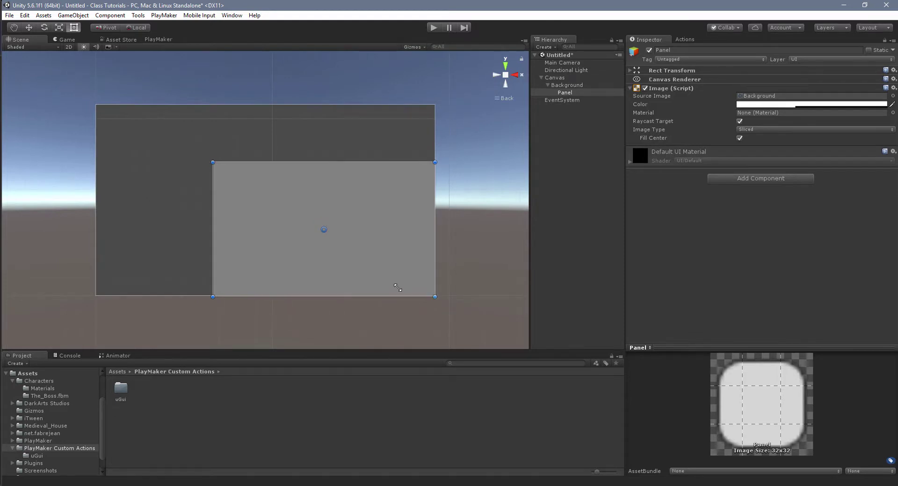
drag(398, 287, 291, 255)
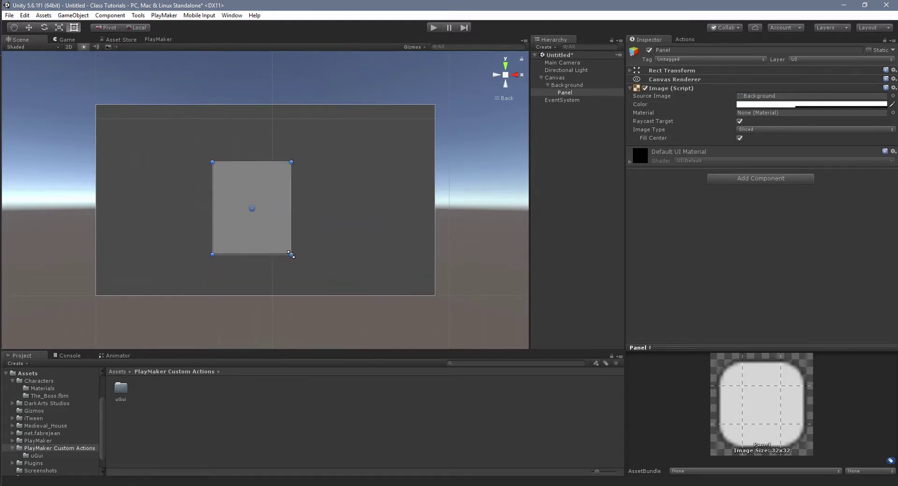
drag(268, 228, 283, 249)
scroll(328, 220, up, 3)
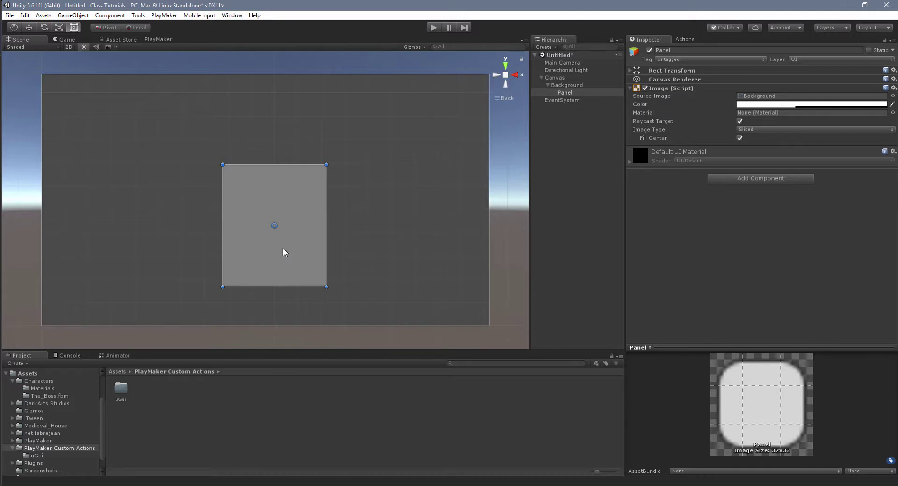
Add three UI buttons as children of the small panel.
right_click(567, 92)
mouse_move(590, 231)
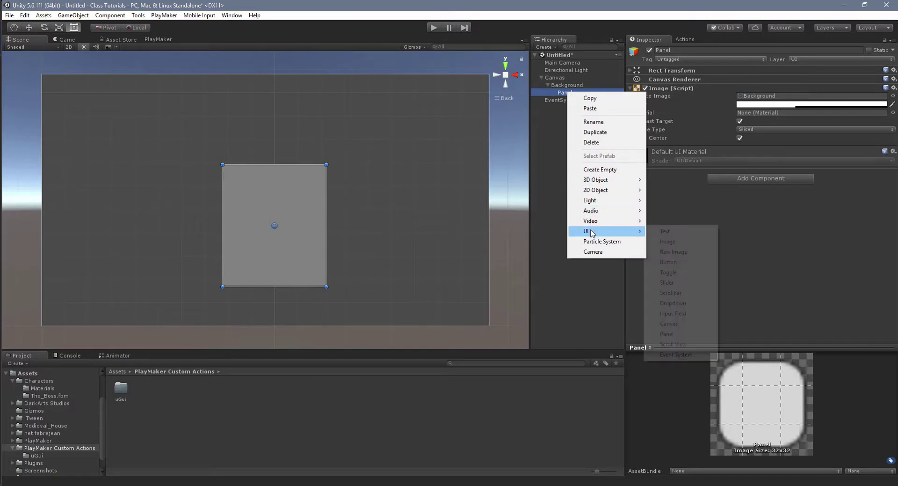
click(668, 262)
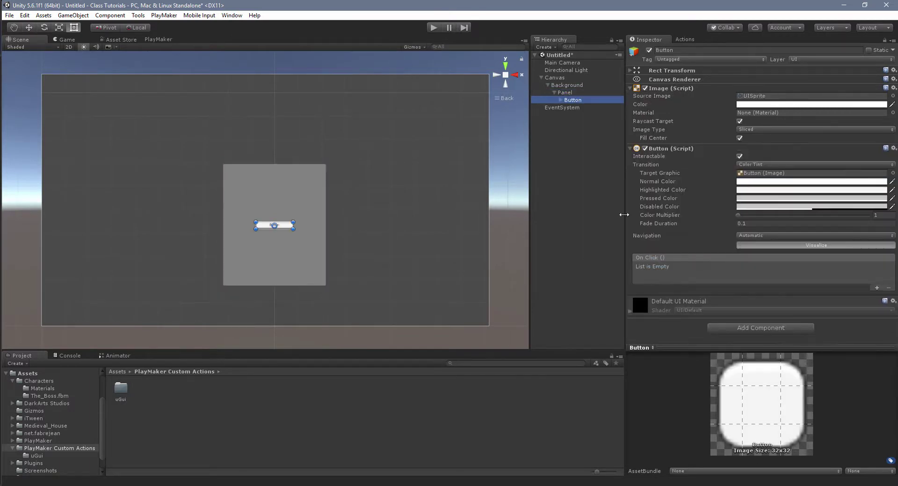
right_click(568, 93)
mouse_move(611, 232)
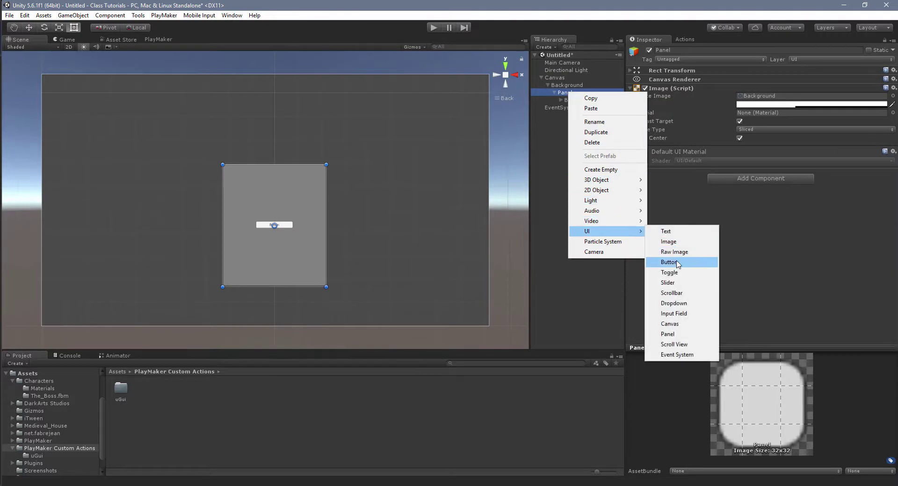
click(676, 259)
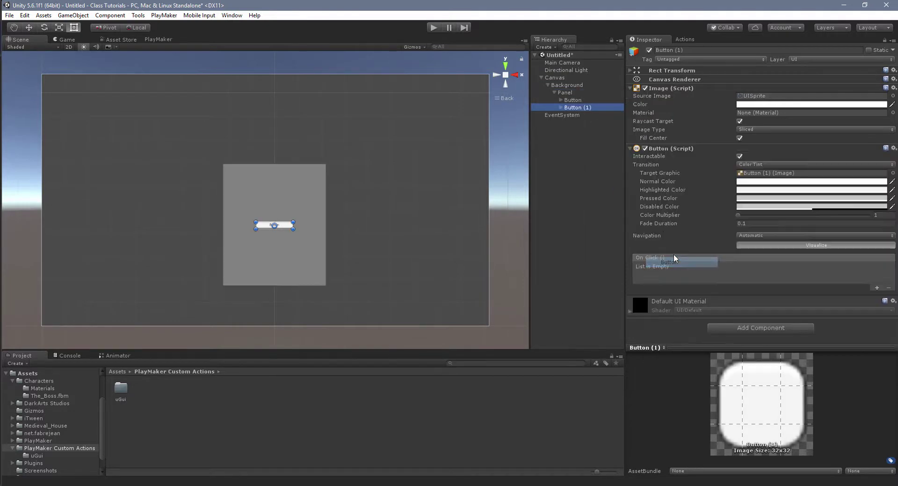
right_click(567, 93)
mouse_move(623, 232)
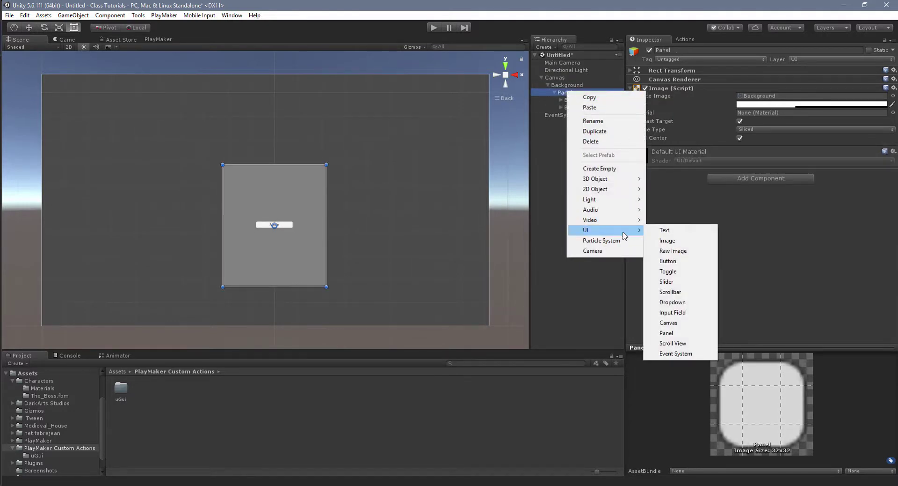
click(668, 261)
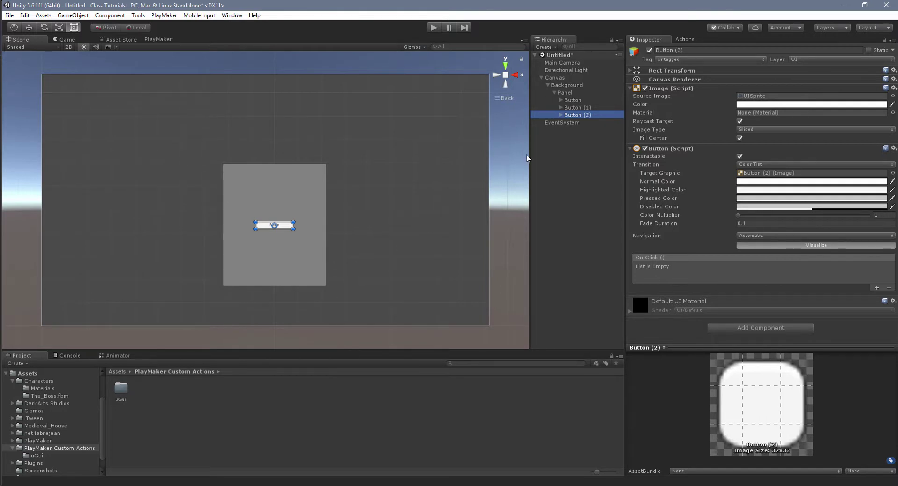
Add a Vertical Layout Group component to the panel that holds the three buttons.
click(567, 92)
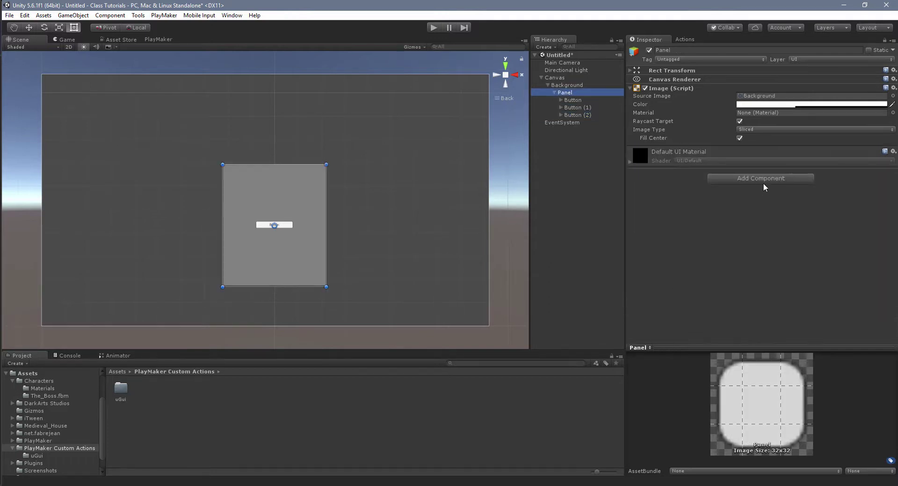
click(762, 180)
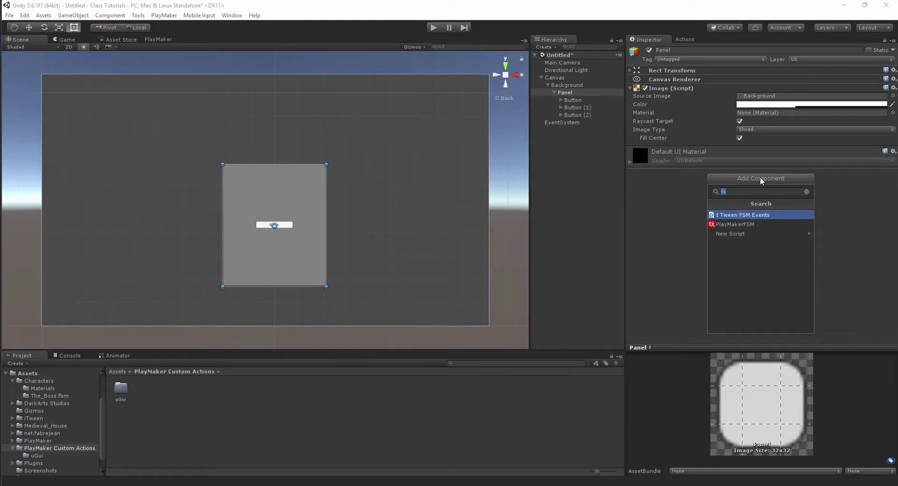
text(vertic)
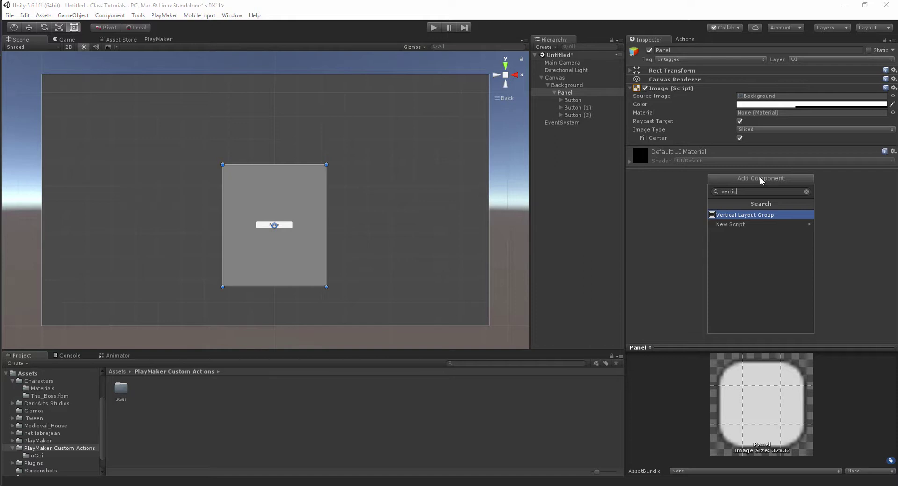
key(Return)
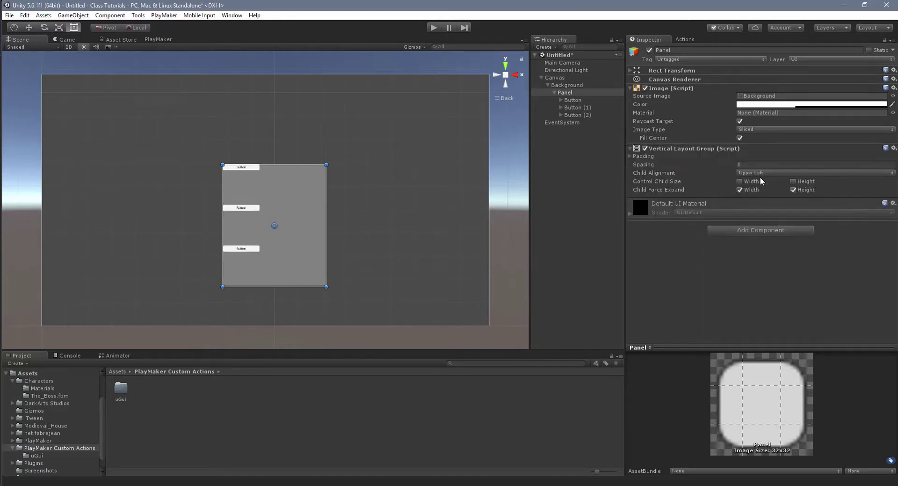
scroll(381, 274, up, 2)
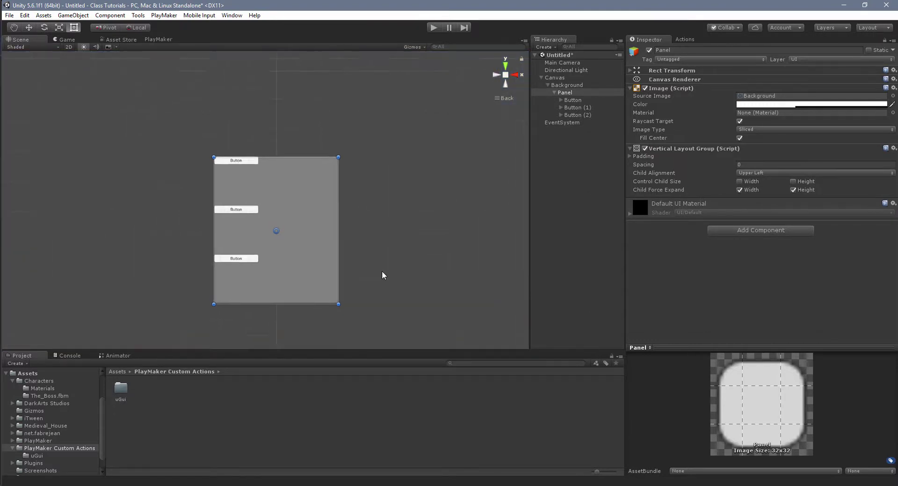
scroll(387, 215, down, 2)
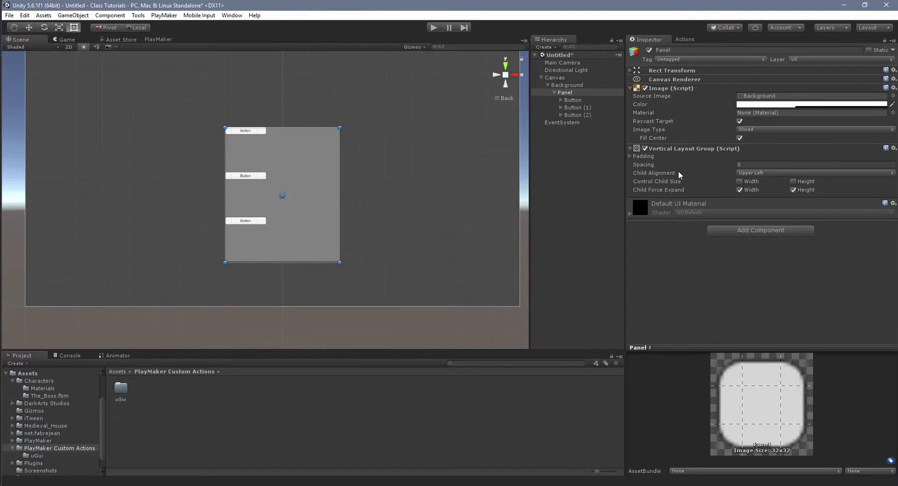
Make the Vertical Layout Group control both the width and the height of its child buttons.
click(630, 156)
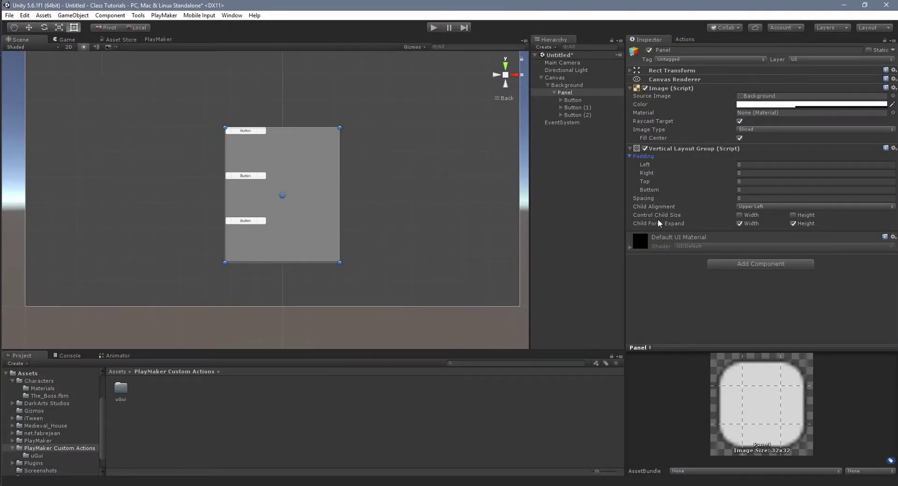
click(740, 215)
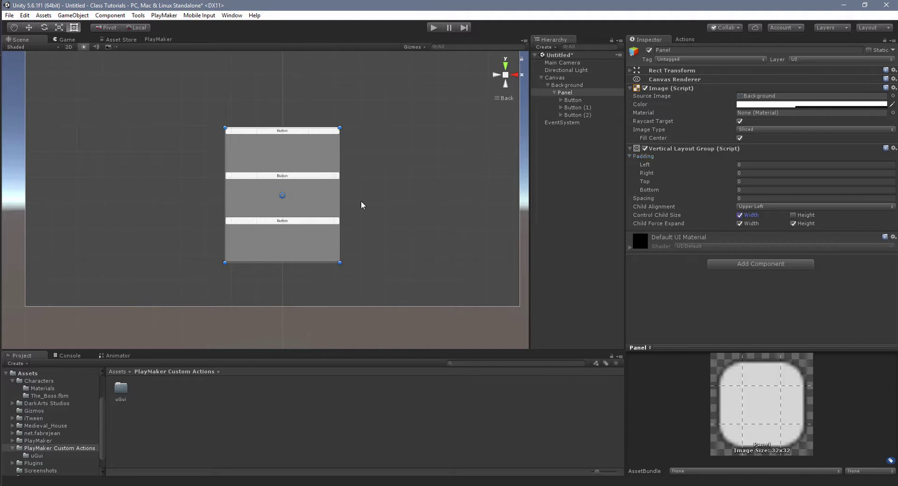
click(800, 217)
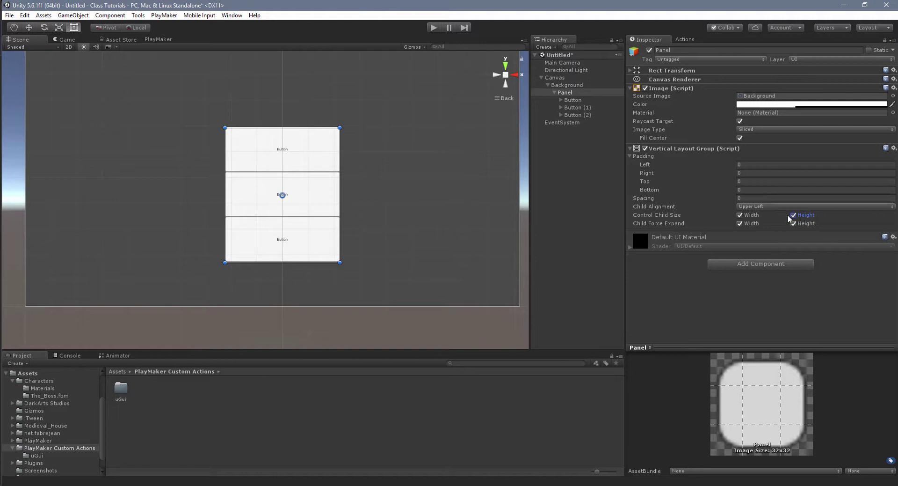
Reduce the height of the button panel and reposition it near the center of Background.
drag(303, 262, 301, 221)
drag(299, 126, 297, 140)
drag(311, 188, 312, 202)
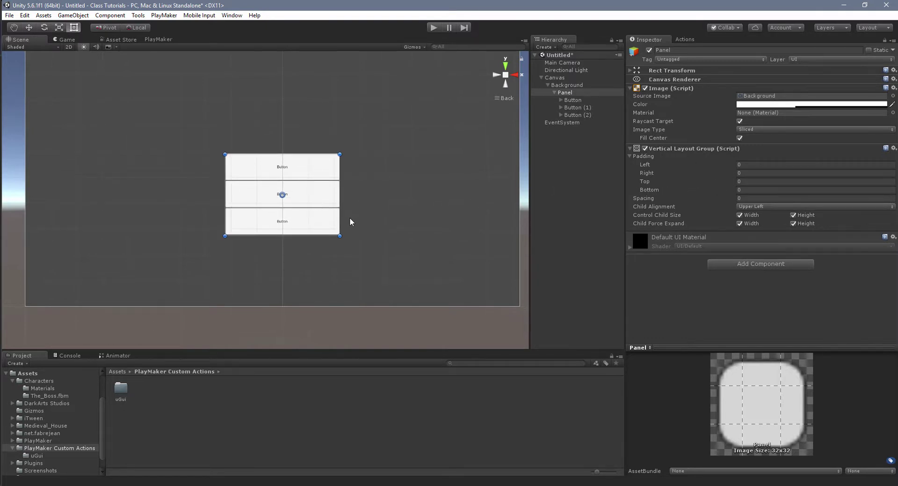
Set the Vertical Layout Group's left, right, top and bottom padding to 5 and its spacing to 5.
scroll(352, 223, up, 4)
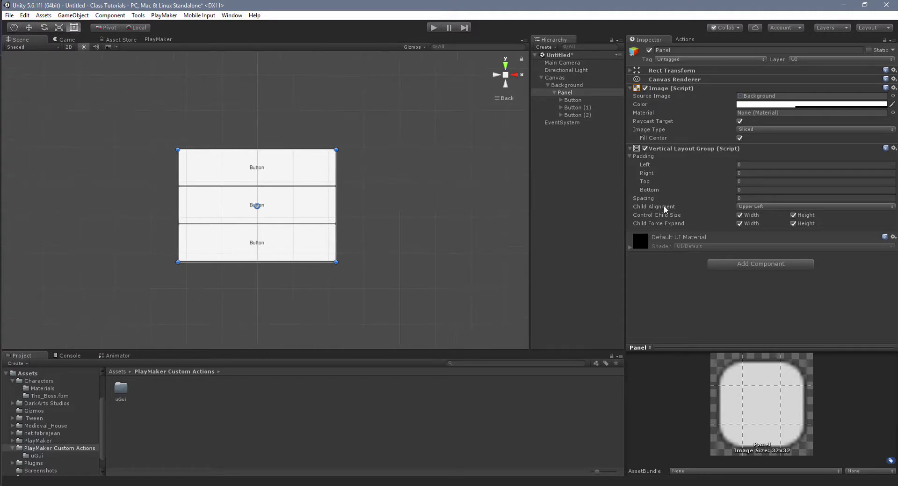
click(765, 165)
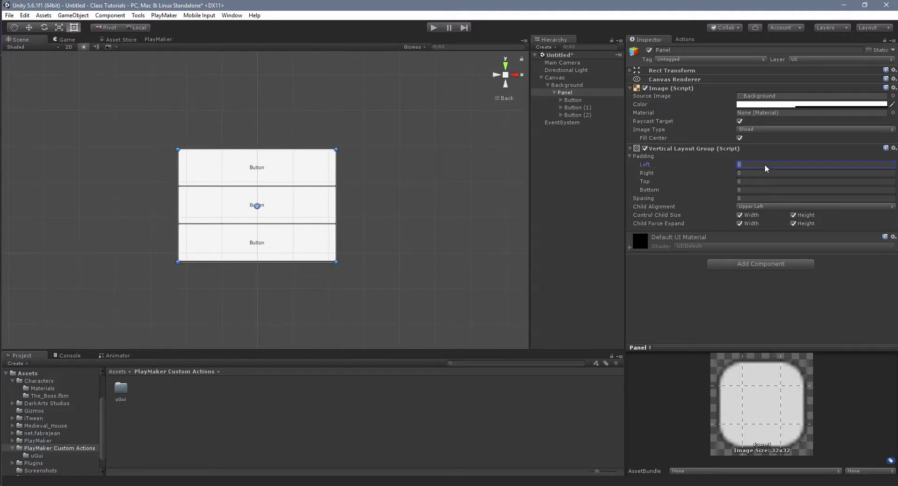
text(5)
key(Tab)
text(5)
key(Tab)
text(5)
key(Tab)
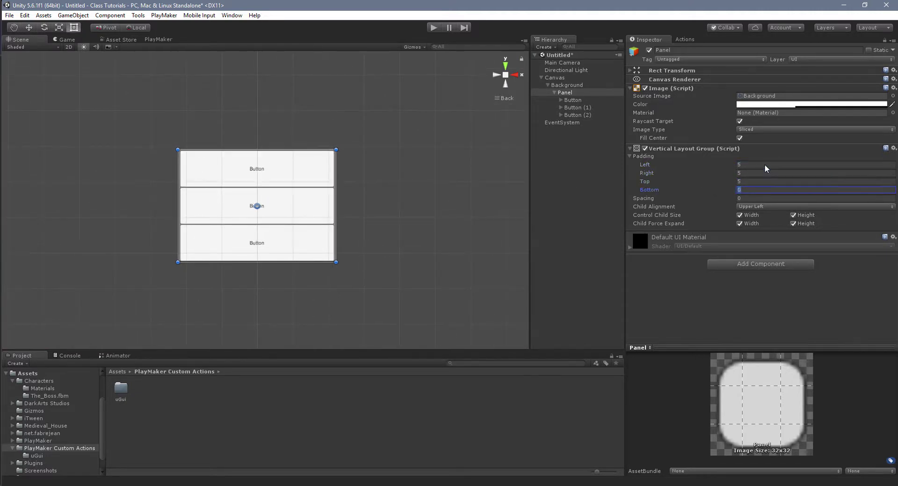
text(5)
scroll(401, 262, up, 3)
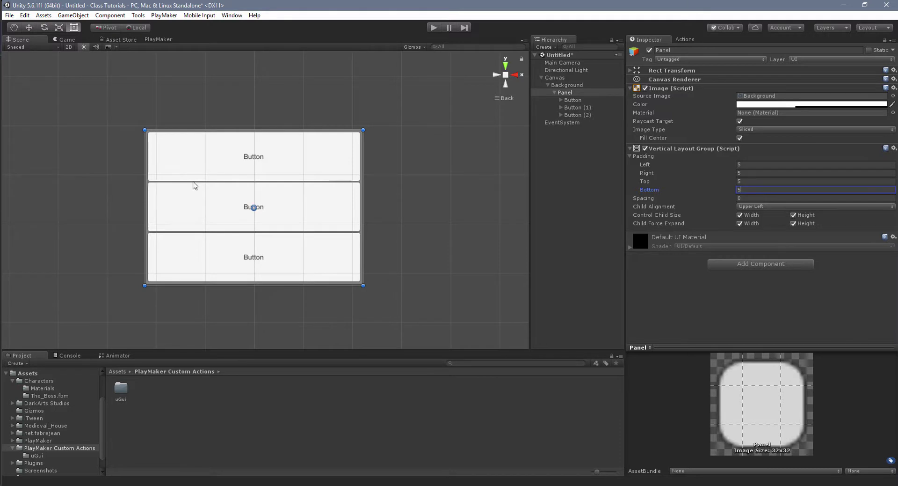
click(768, 199)
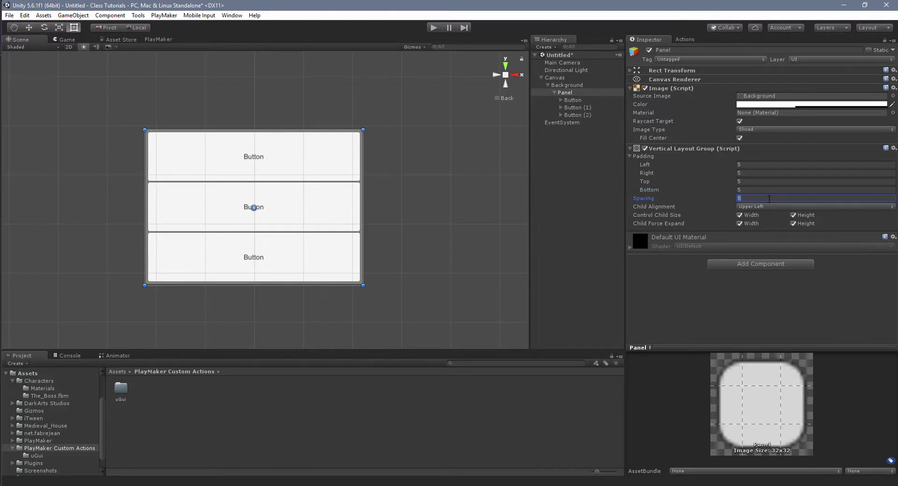
text(5)
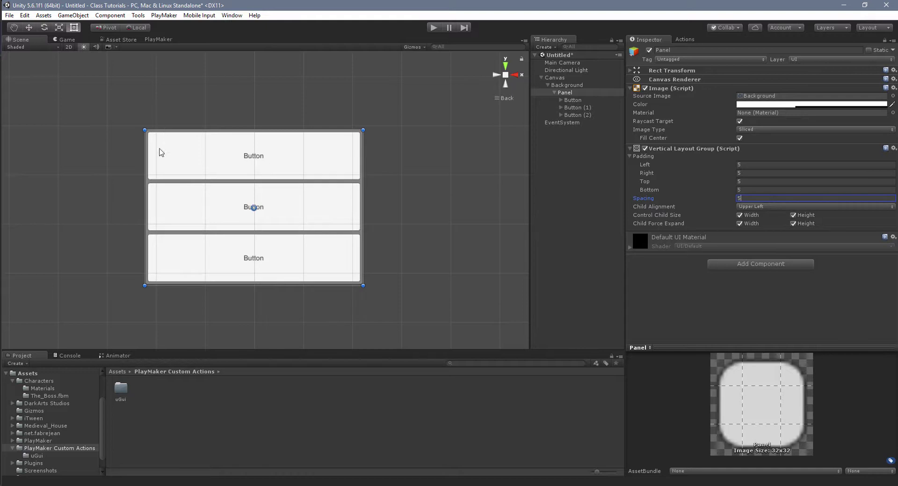
Make the button panel slightly wider and shorter, keeping it horizontally centered in Background.
scroll(400, 206, down, 4)
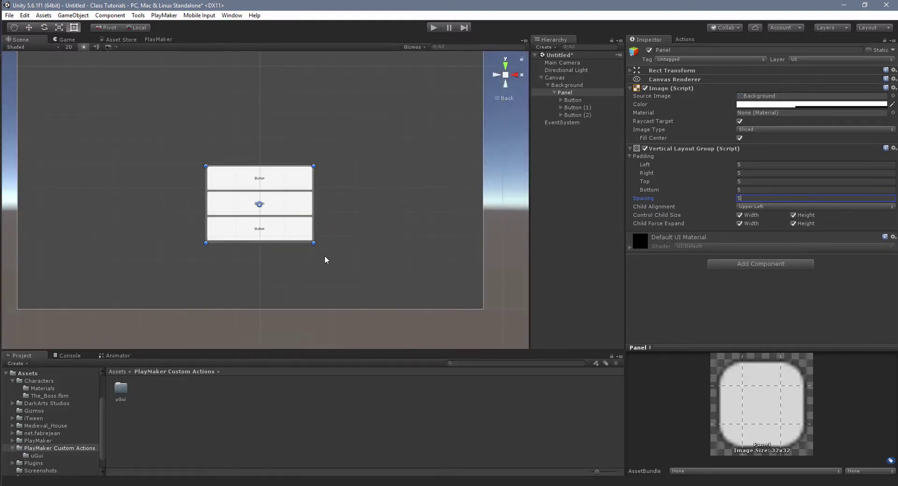
mouse_move(314, 243)
mouse_down()
mouse_move(432, 298)
mouse_move(251, 245)
mouse_move(401, 257)
mouse_move(297, 295)
mouse_move(341, 234)
mouse_move(334, 244)
mouse_move(293, 226)
mouse_move(301, 234)
mouse_up()
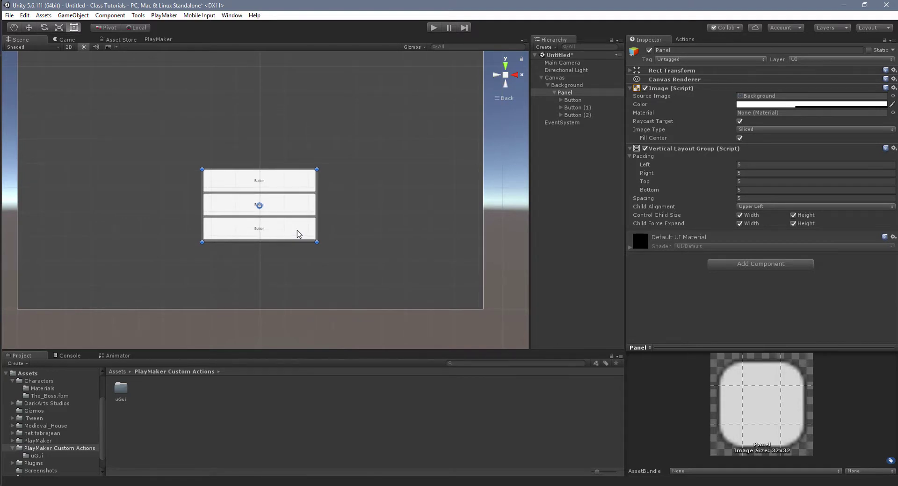
scroll(361, 241, up, 1)
scroll(361, 236, down, 2)
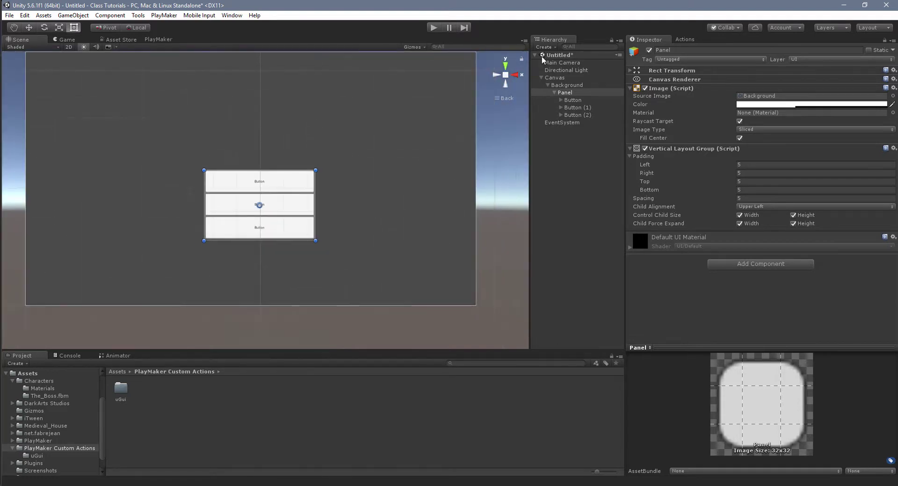
Change the first button's label to "Start Game" with a font size of 50.
click(561, 100)
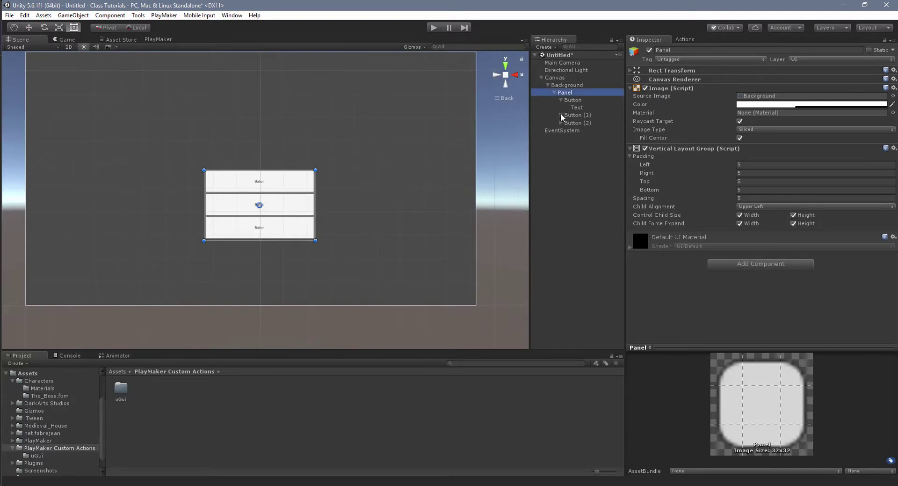
click(561, 114)
click(561, 130)
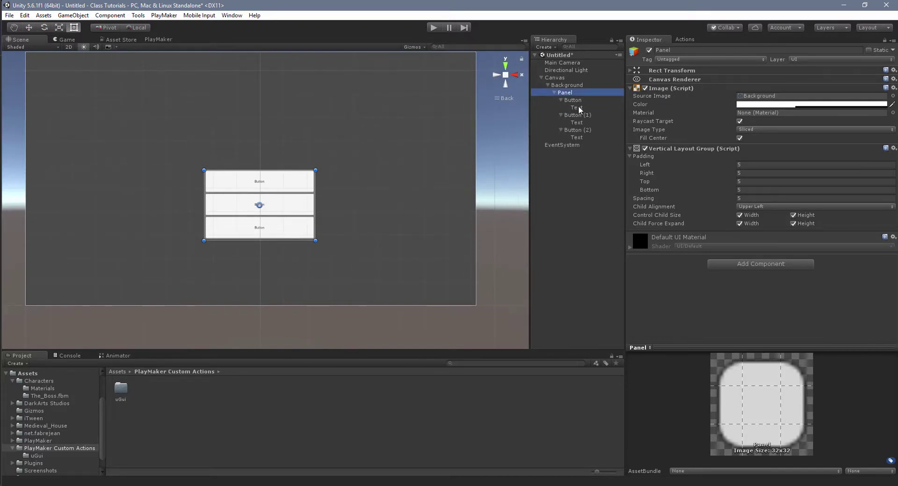
click(580, 108)
scroll(369, 203, up, 2)
click(674, 110)
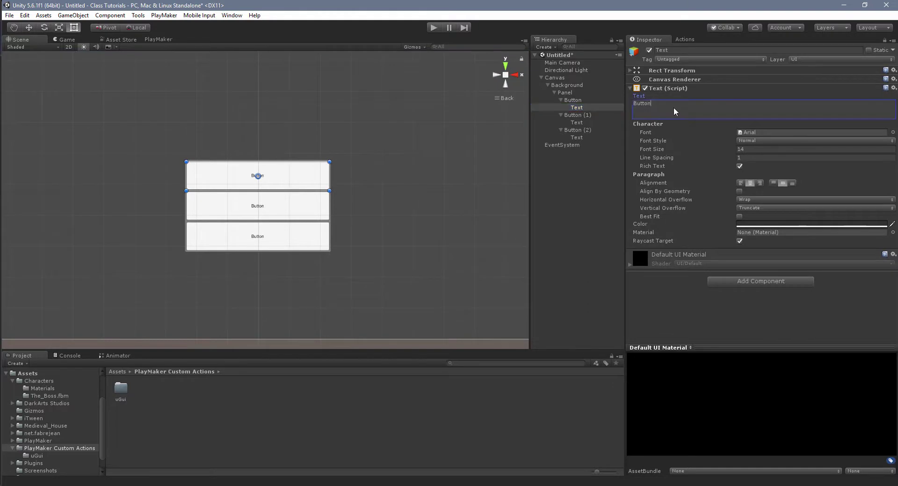
text(Start Game)
click(672, 150)
text(50)
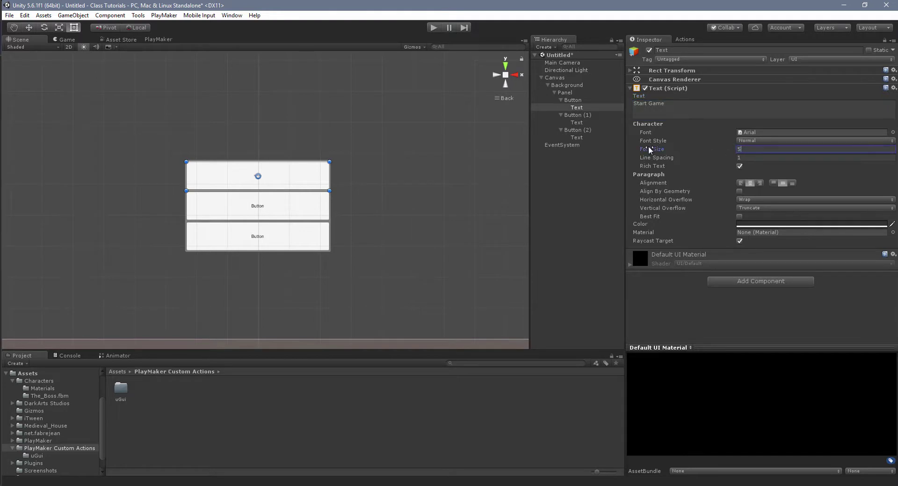
Change the second button's label to "Settings" with a font size of 40.
click(577, 122)
click(704, 107)
text(S)
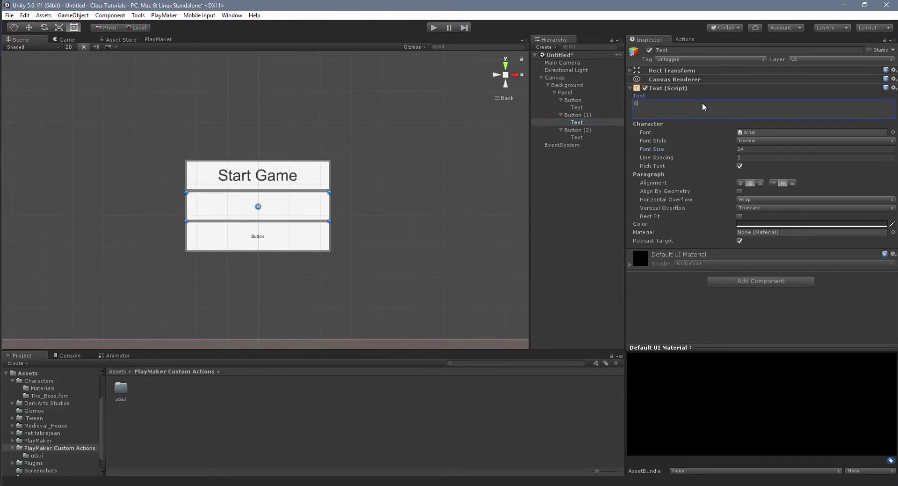
text(ettings)
click(699, 146)
text(40)
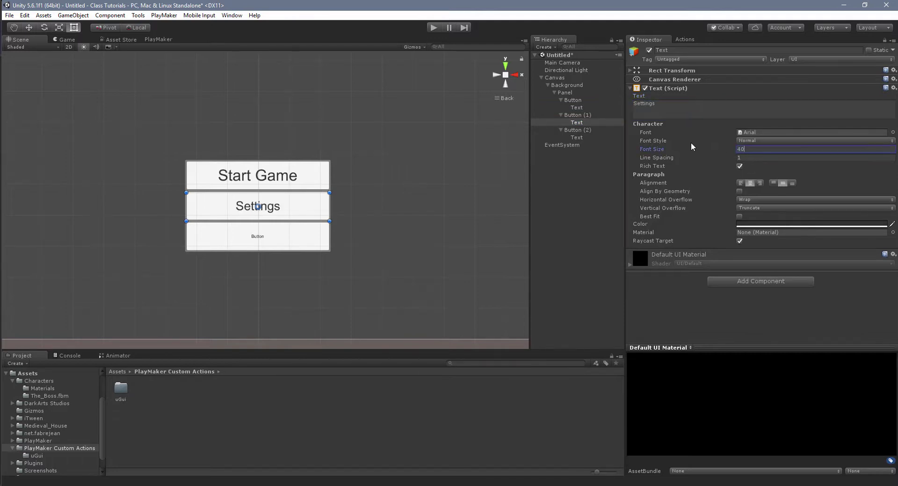
Change the third button's label to "Quit Game" with a font size of 40.
click(592, 137)
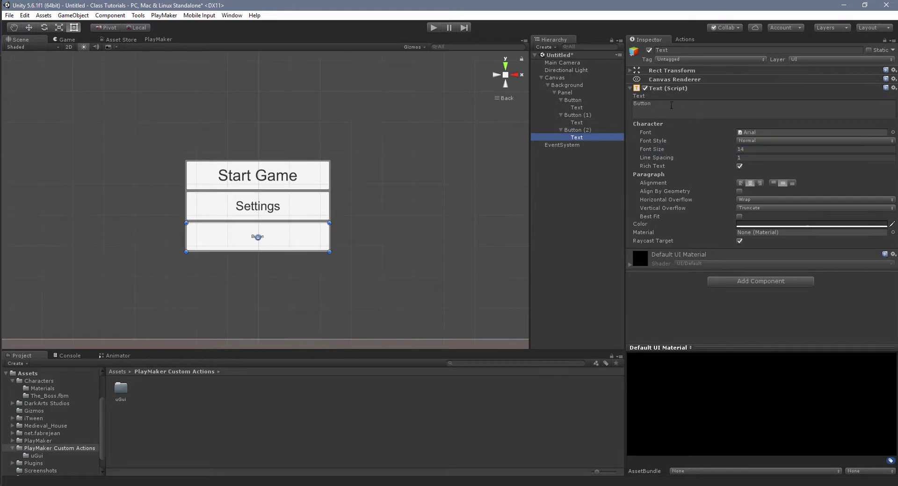
key(Tab)
text(Quit Q)
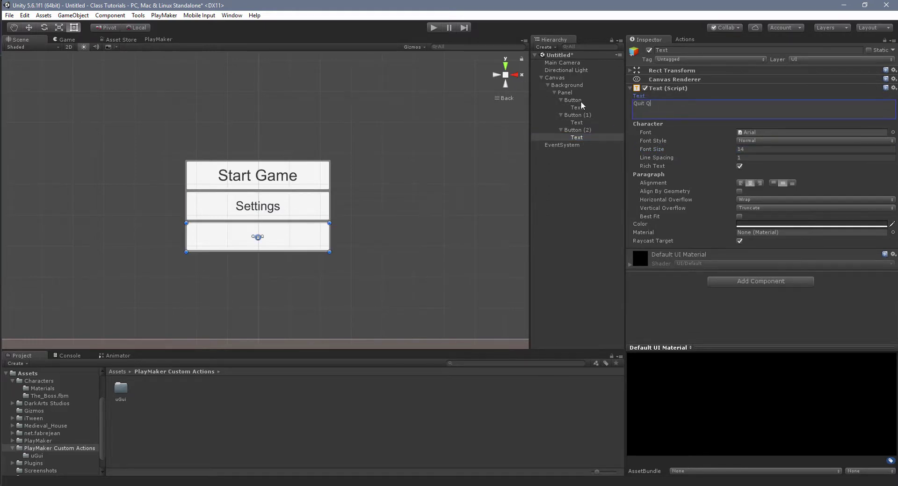
key(BackSpace)
text(Game)
click(720, 148)
text(40)
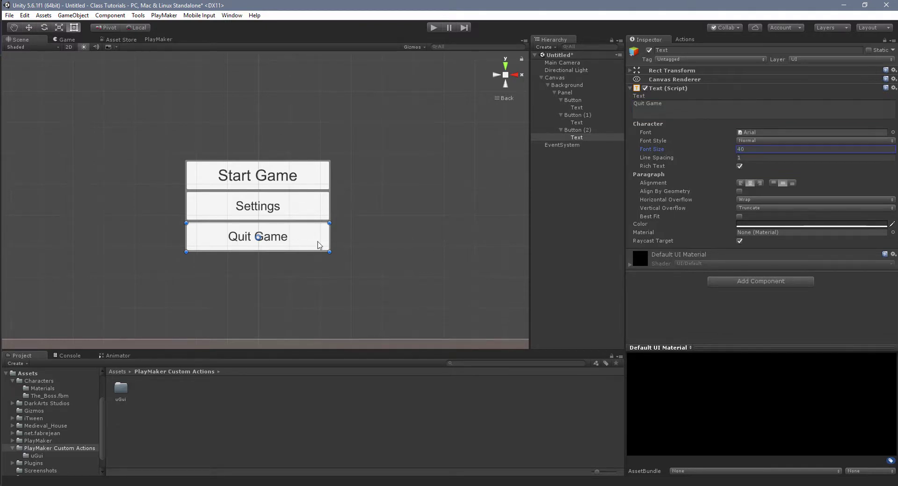
Add a UI Text as a child of Background and stretch it into a wide box above the button panel.
scroll(409, 211, down, 3)
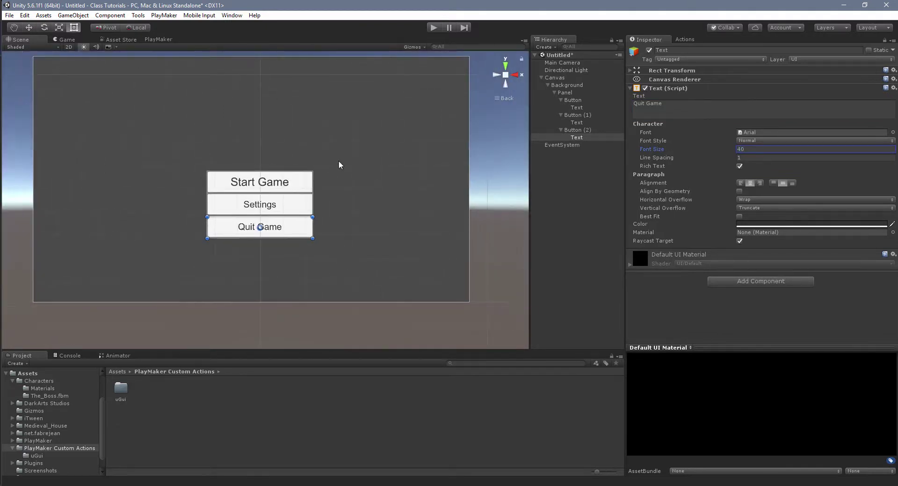
click(555, 93)
right_click(567, 85)
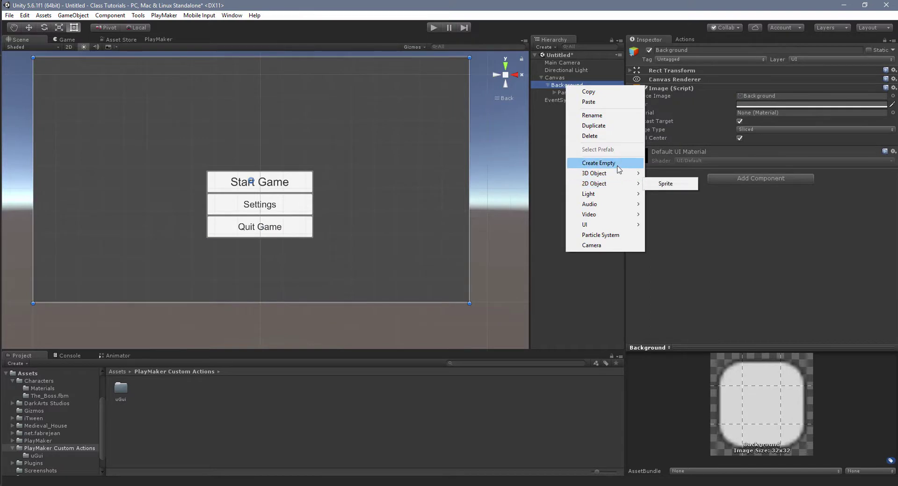
mouse_move(623, 225)
click(665, 225)
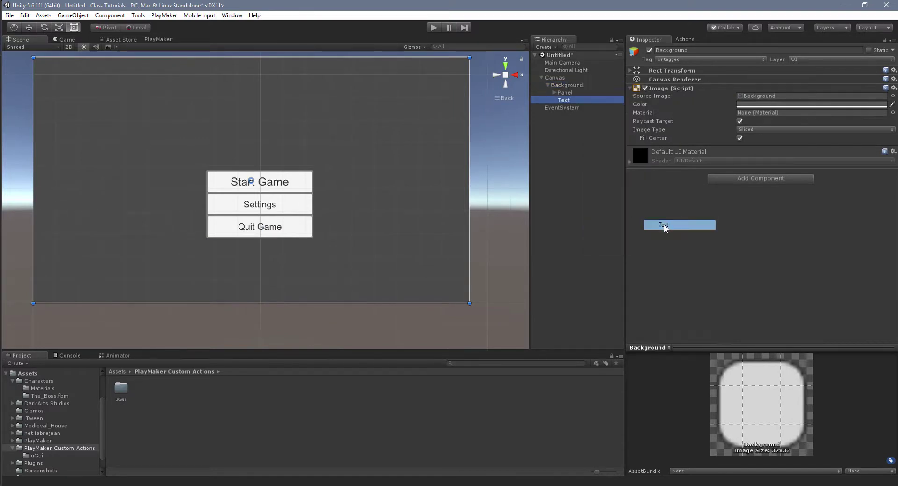
drag(263, 181, 452, 125)
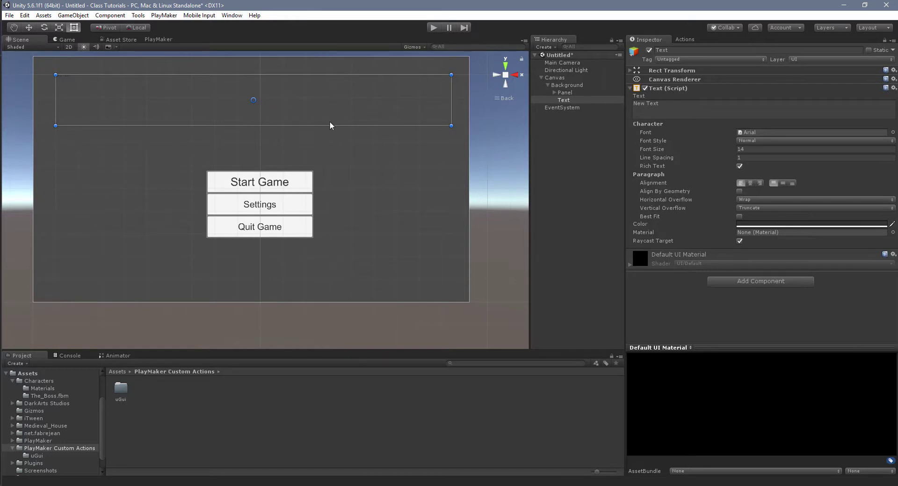
drag(300, 100, 302, 102)
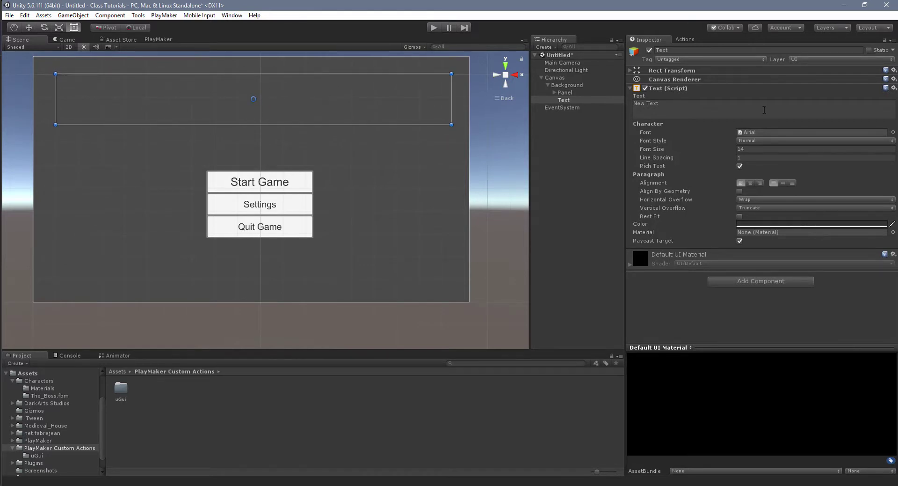
Replace the new text object's content with "The Best Game Ever".
click(761, 112)
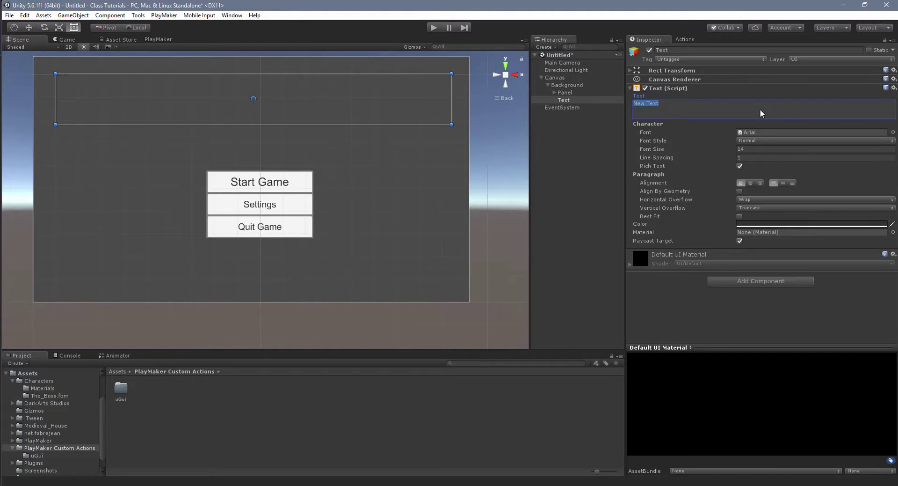
text(The Best GAME)
key(BackSpace)
key(BackSpace)
key(BackSpace)
Set the title's font size to 150 and center it horizontally and vertically in its box.
click(739, 148)
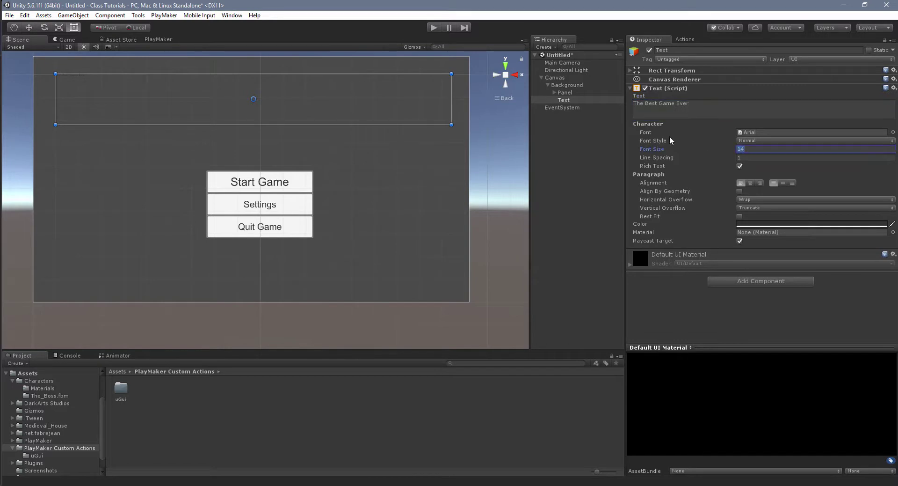
text(200)
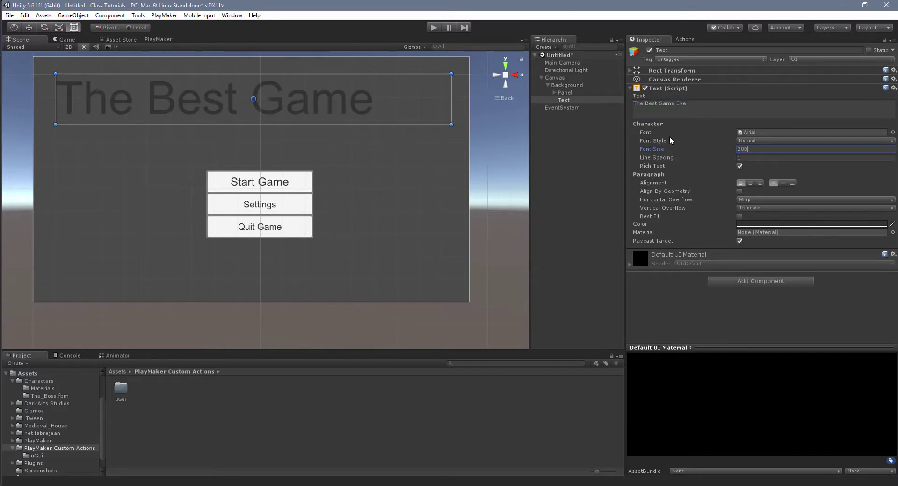
key(BackSpace)
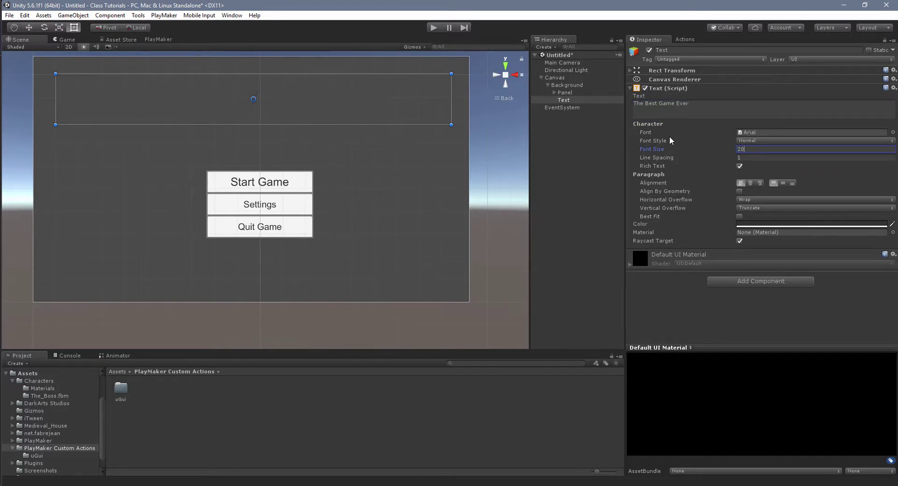
text(0)
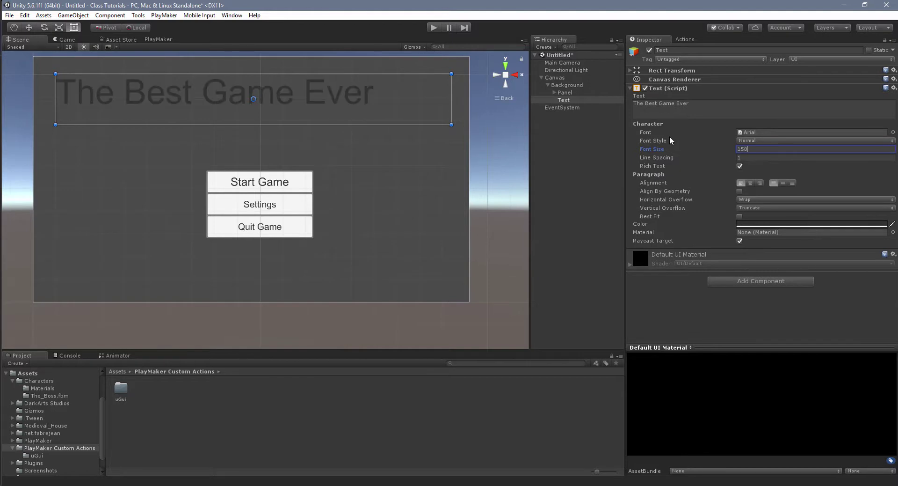
click(750, 183)
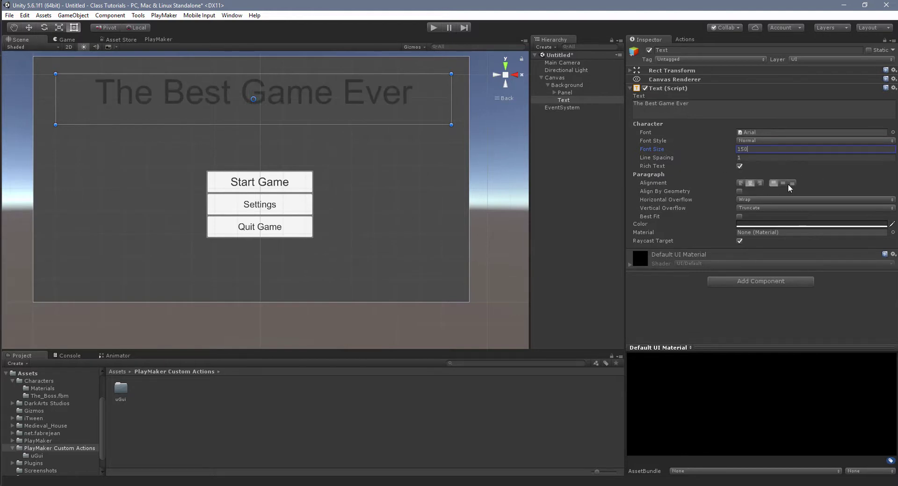
click(783, 183)
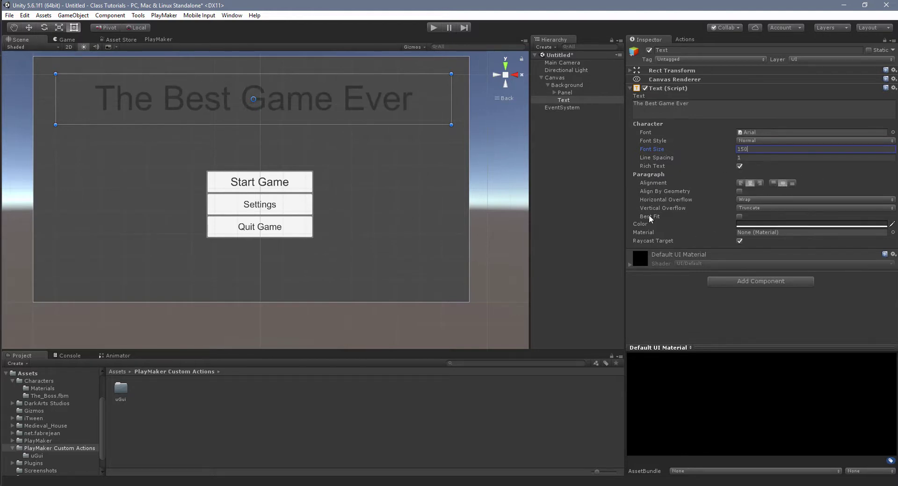
Change the title text's color to dark blue.
click(789, 224)
drag(323, 252, 291, 235)
click(339, 148)
click(385, 173)
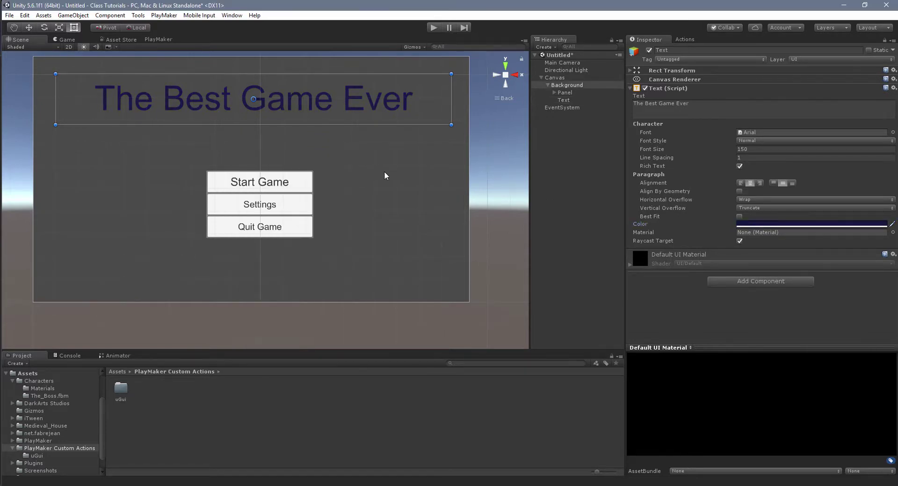
Move the title text box down a little, closer to the button panel.
click(564, 100)
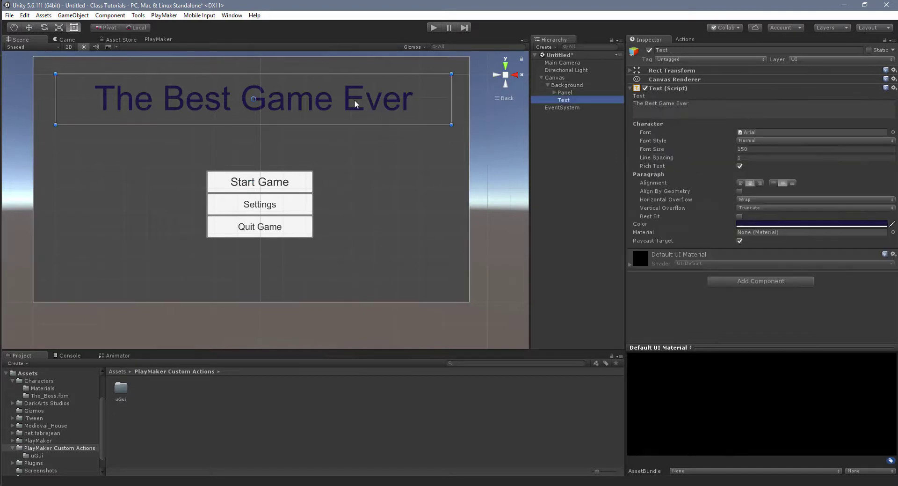
drag(351, 100, 348, 123)
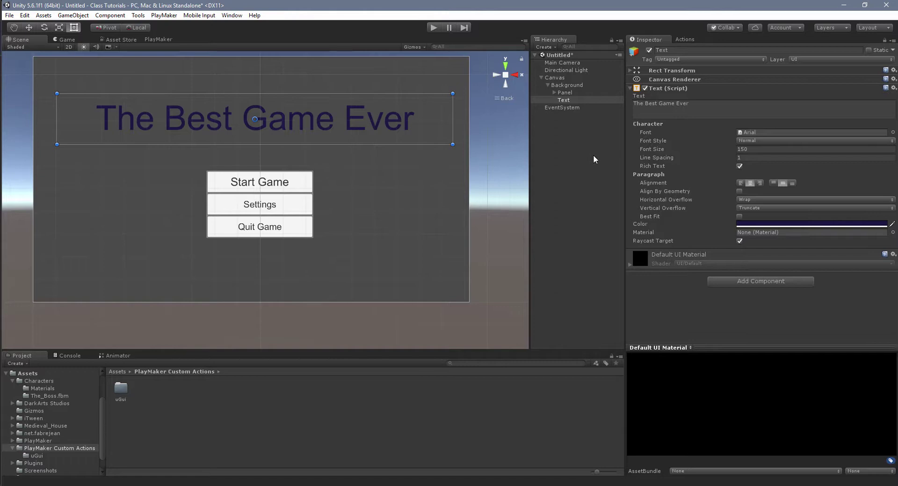
Expand the Panel's children and rename the first button object as "Start Button".
click(555, 92)
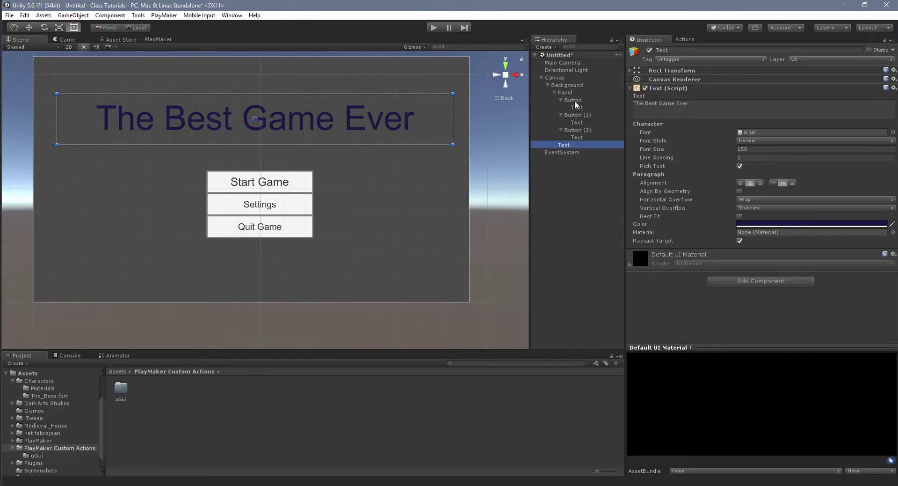
click(575, 101)
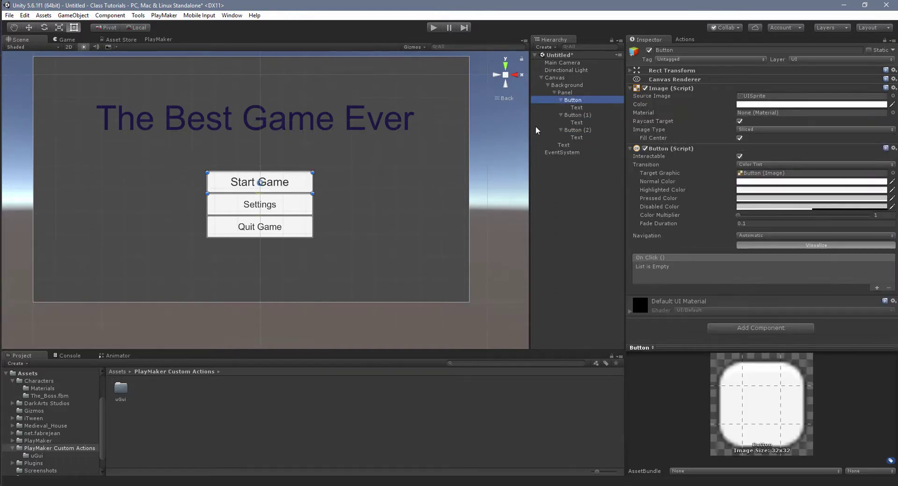
key(F2)
text(Start B)
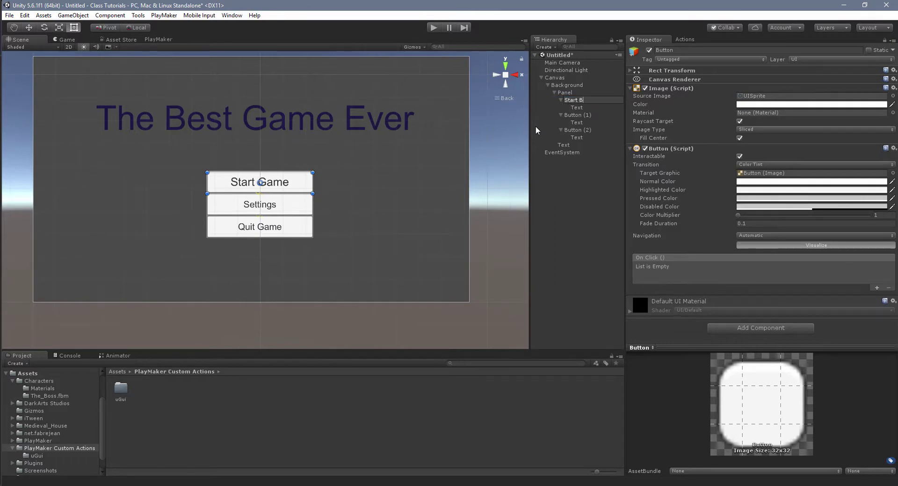
text(utton)
key(Return)
Rename the second button object, Button (1), as "Setting Button".
key(Down)
key(Down)
key(F2)
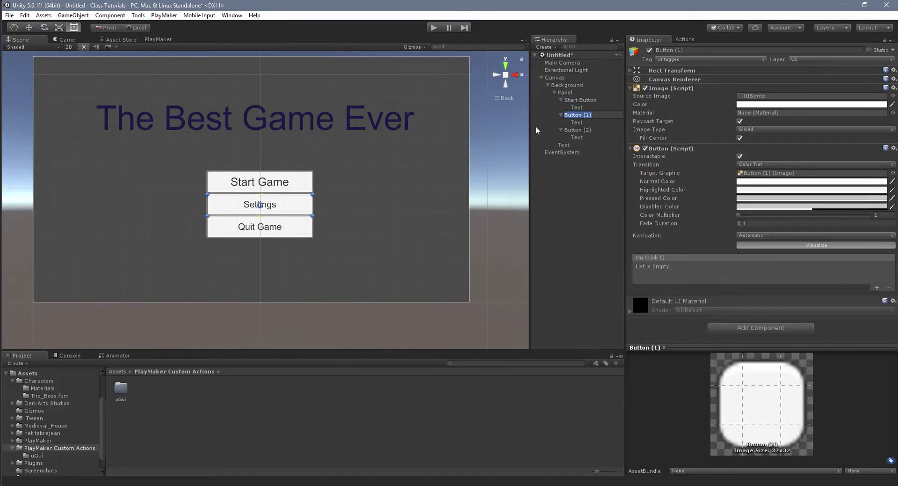
text(Setting Button)
key(Return)
Rename the third button object, Button (2), as "Quit Button".
key(Down)
key(Down)
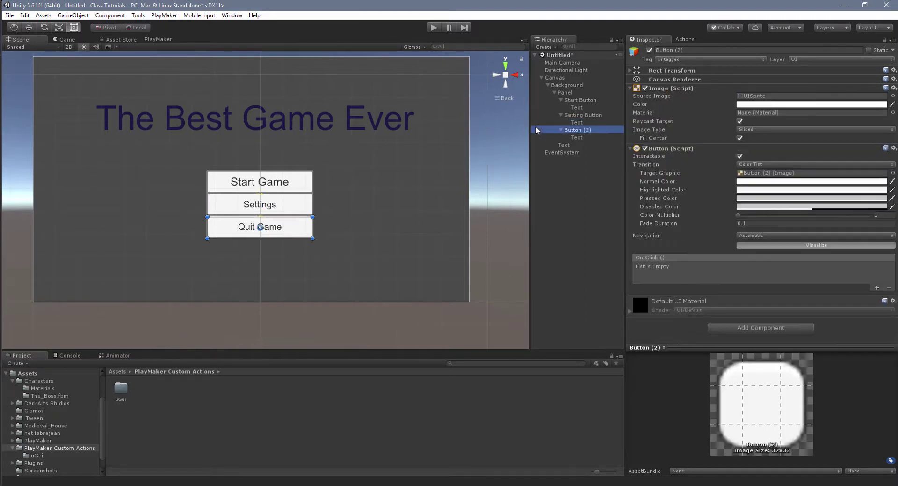
key(F2)
text(Quit Buttonm)
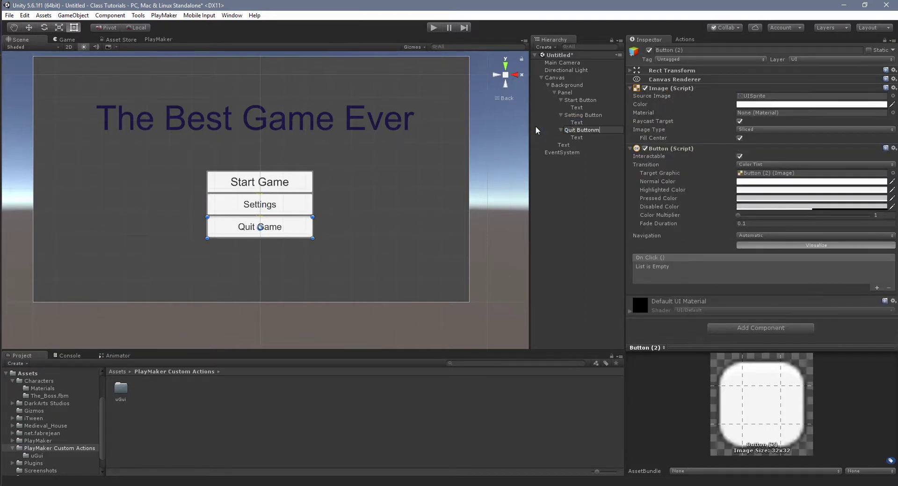
key(BackSpace)
key(Return)
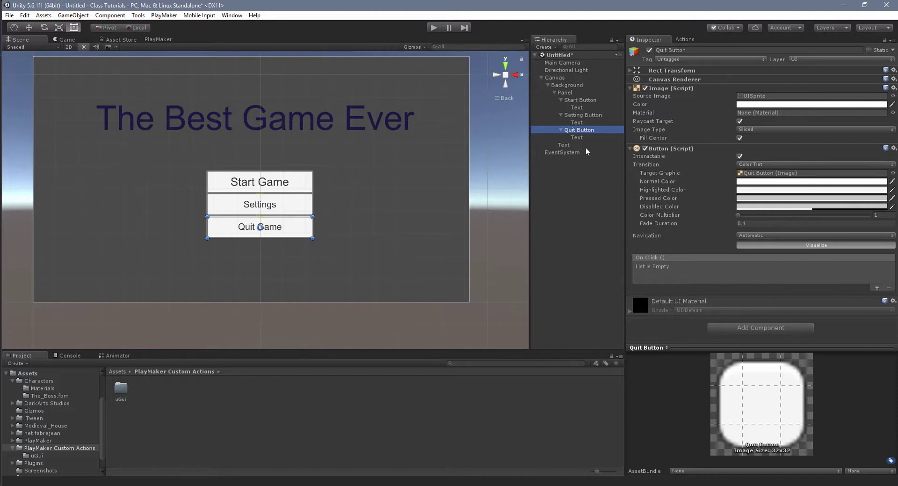
Add a PlayMakerFSM component to the Start Button object.
click(584, 98)
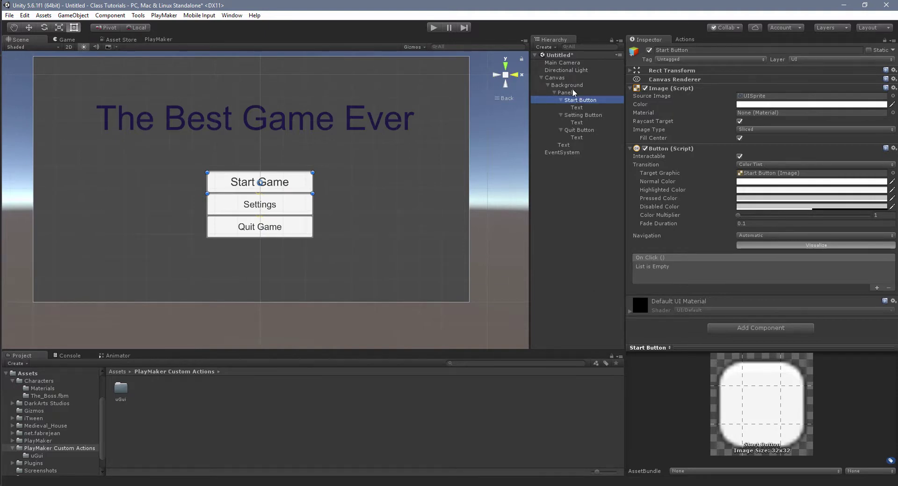
click(765, 328)
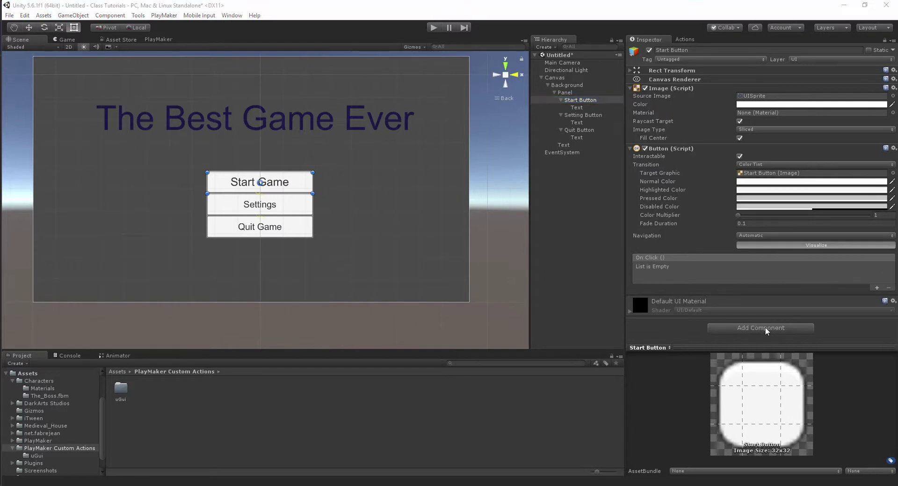
text(fsm)
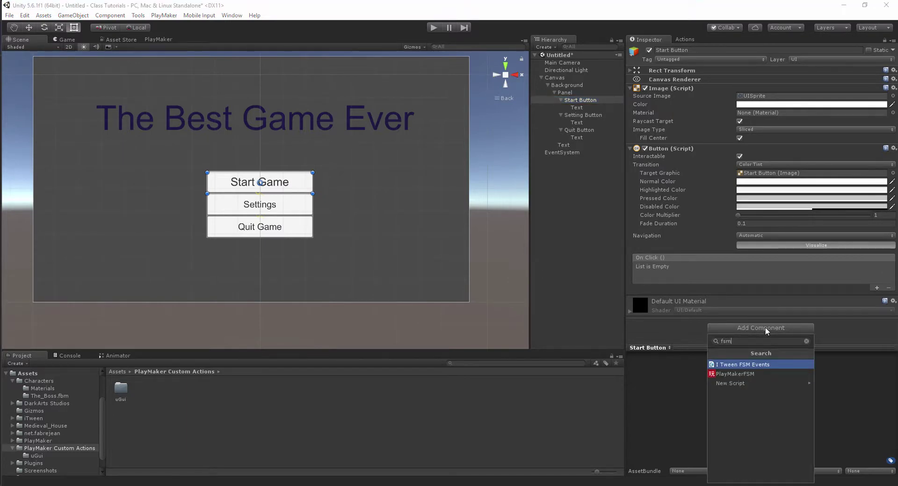
key(Down)
key(Return)
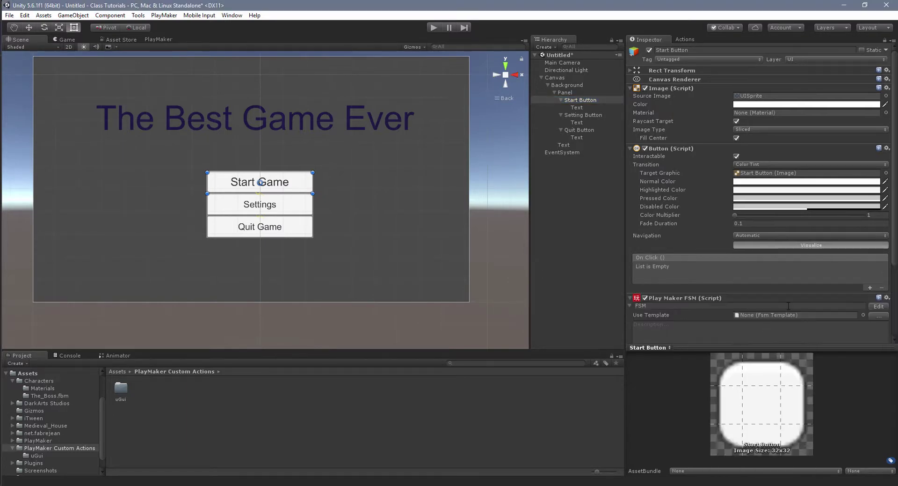
Name the new FSM "Start Button" and open it in the PlayMaker editor.
scroll(702, 211, down, 3)
click(706, 204)
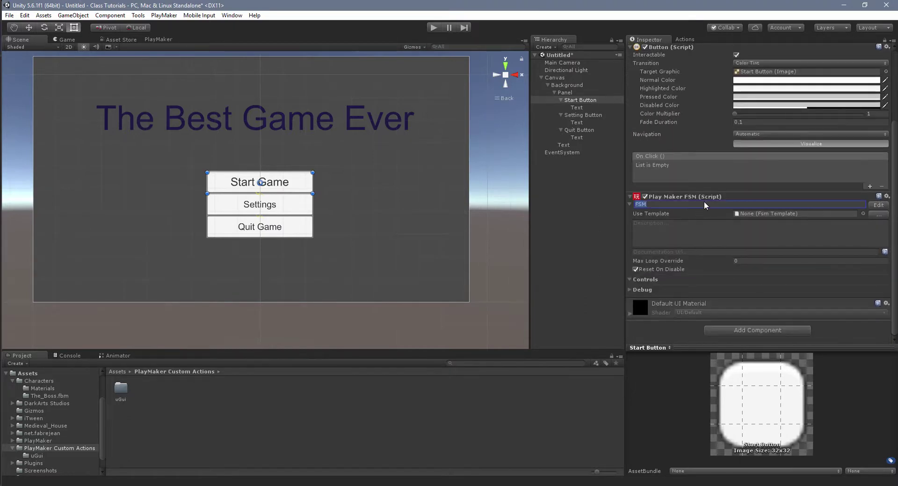
text(Start Button)
click(880, 205)
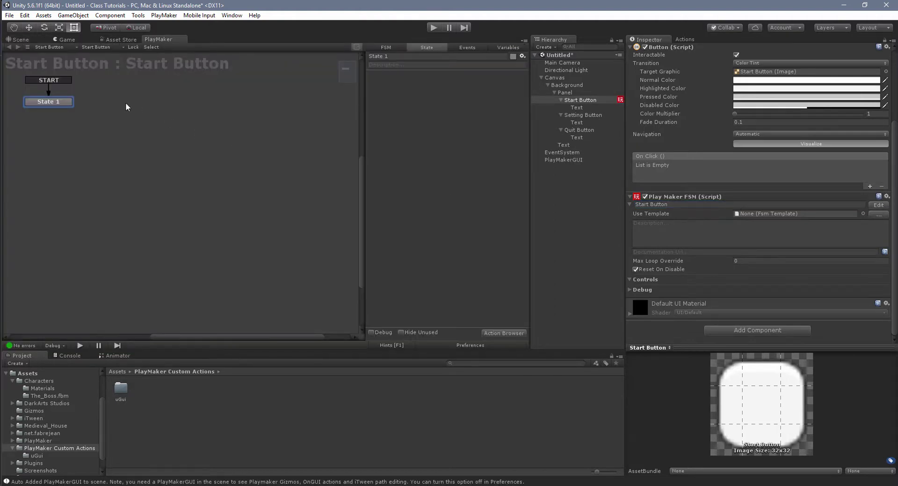
Reposition the start state in the graph and add a second state named "Load Game" below it.
drag(51, 106, 156, 148)
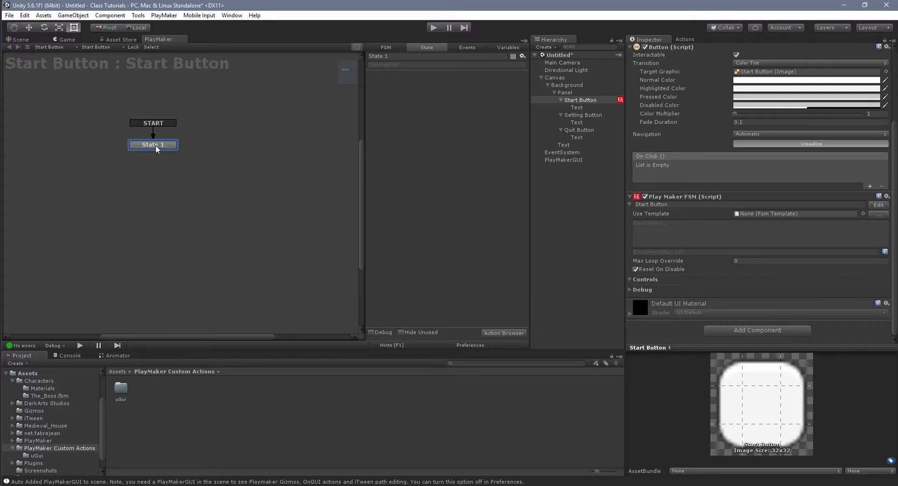
right_click(147, 180)
click(176, 181)
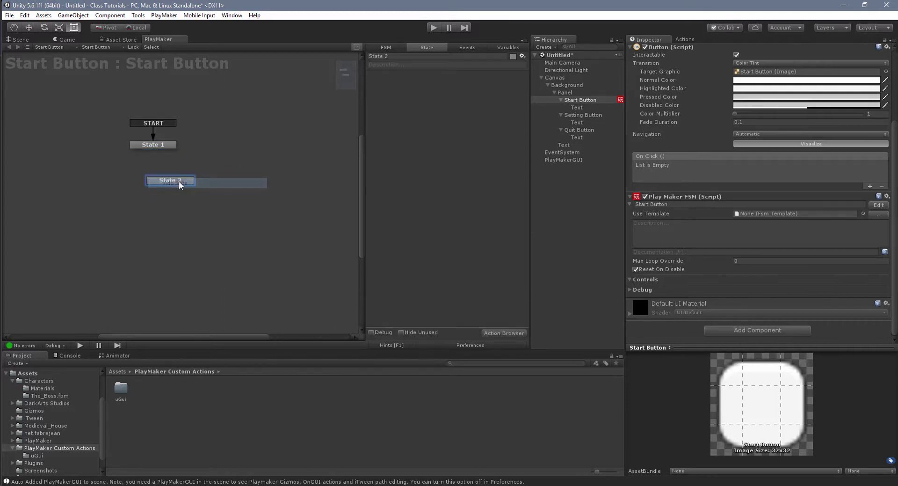
drag(164, 182, 167, 182)
click(397, 55)
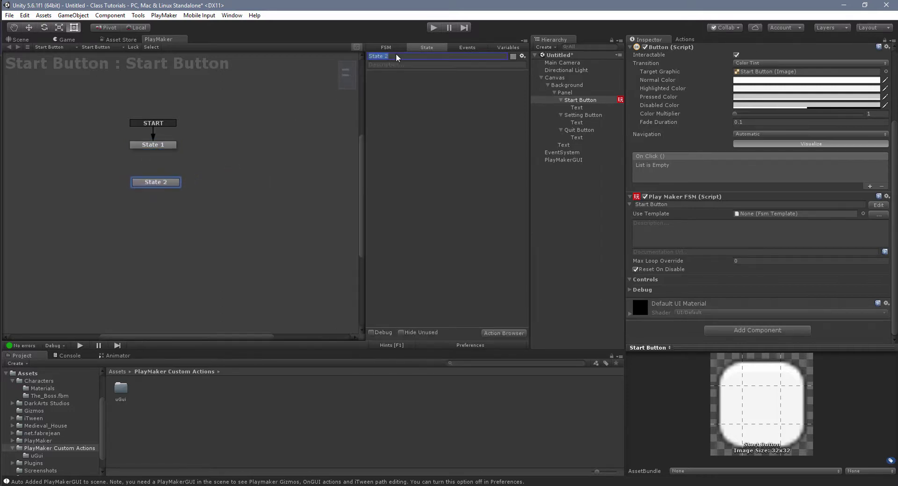
text(Load Game)
drag(168, 182, 164, 184)
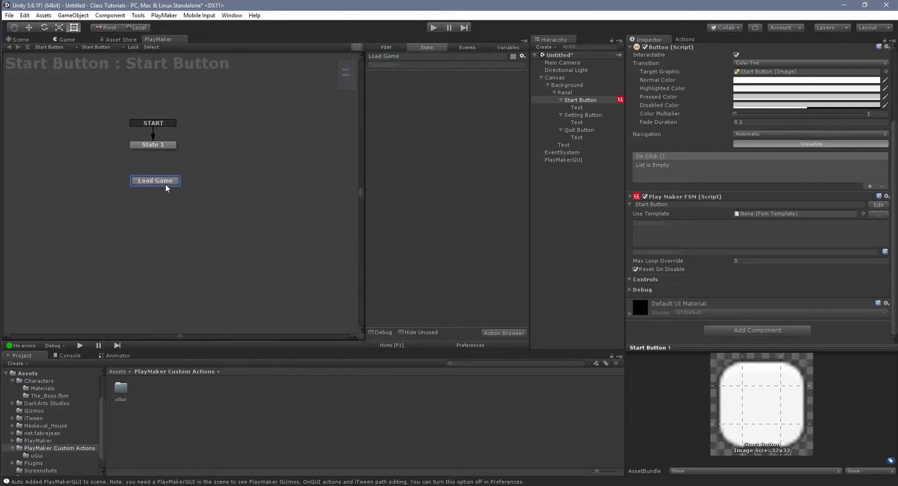
Rename State 1 as "Listen for Click" and align the Load Game state beneath it.
click(167, 145)
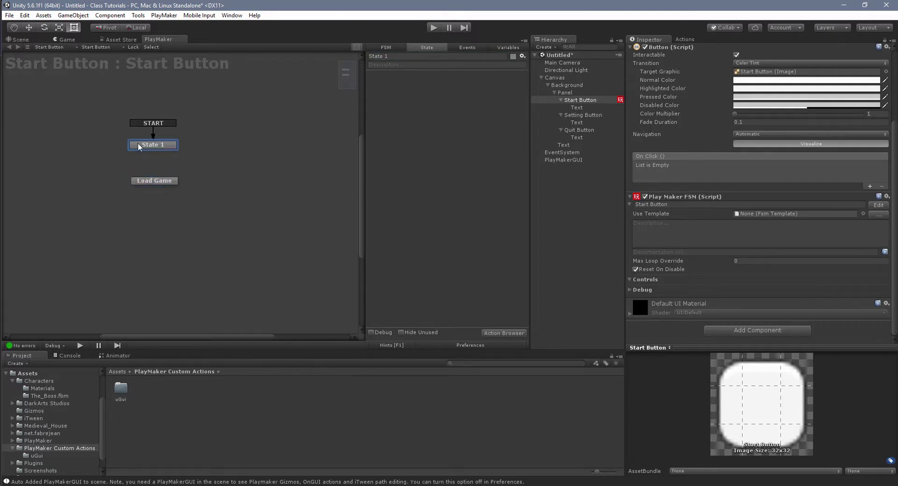
click(394, 57)
text(Listen for Click)
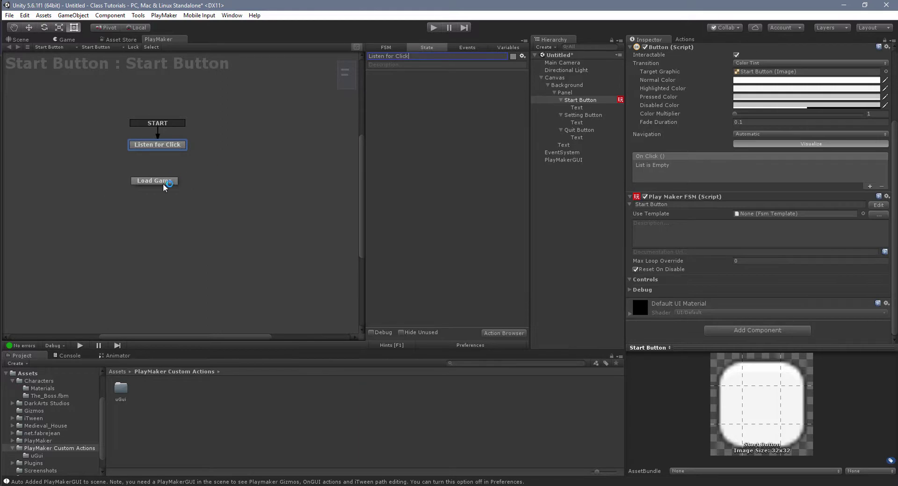
drag(163, 183, 168, 179)
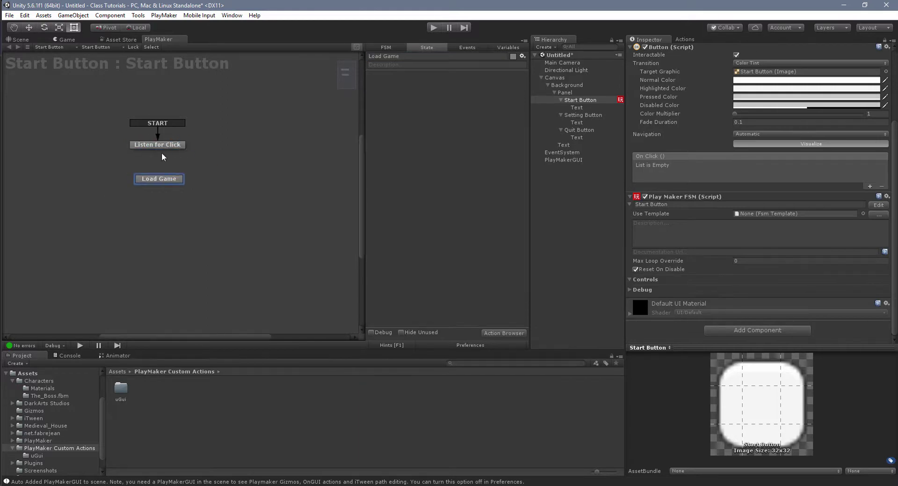
Add an event named "Load Game" to the Start Button FSM.
click(459, 47)
click(453, 320)
text(Load )
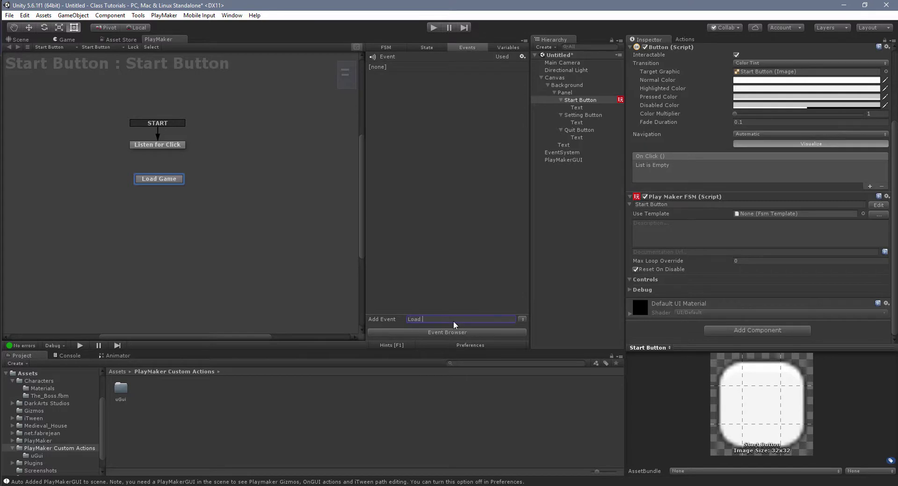
text(Game)
key(Return)
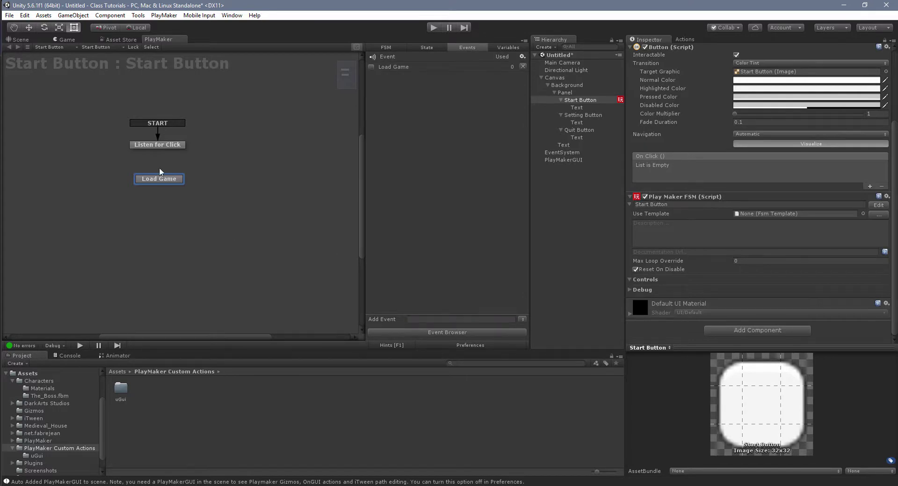
Add a Load Game transition to the Listen for Click state and connect it to the Load Game state.
right_click(158, 146)
mouse_move(197, 150)
click(296, 150)
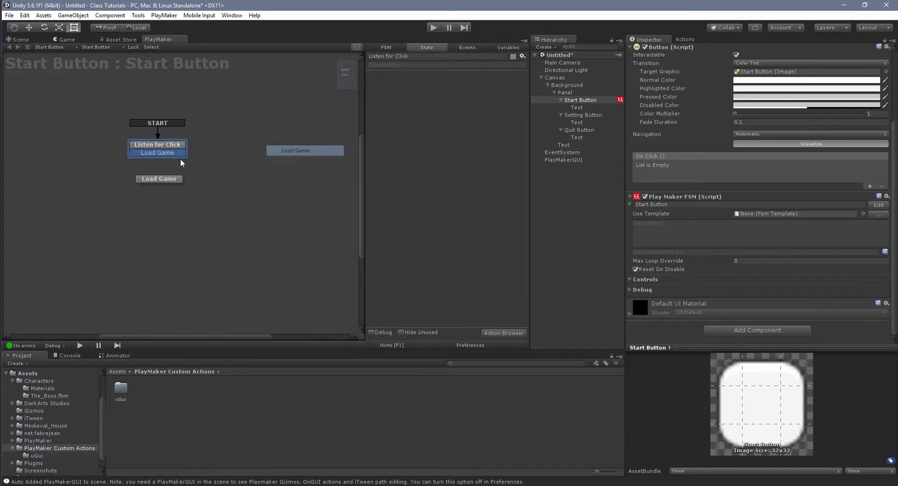
drag(135, 152, 143, 179)
click(152, 181)
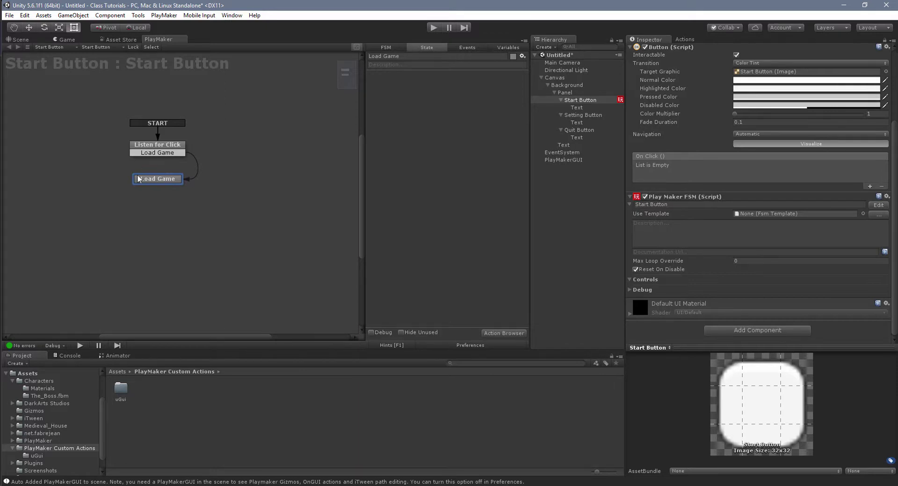
Add the U Gui Button On Click Event action to the Listen for Click state, sending the Load Game event.
click(156, 149)
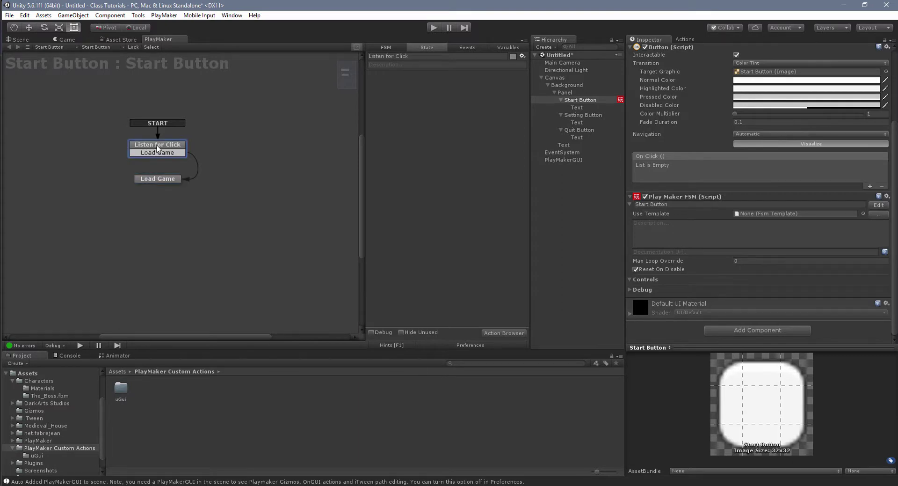
click(686, 39)
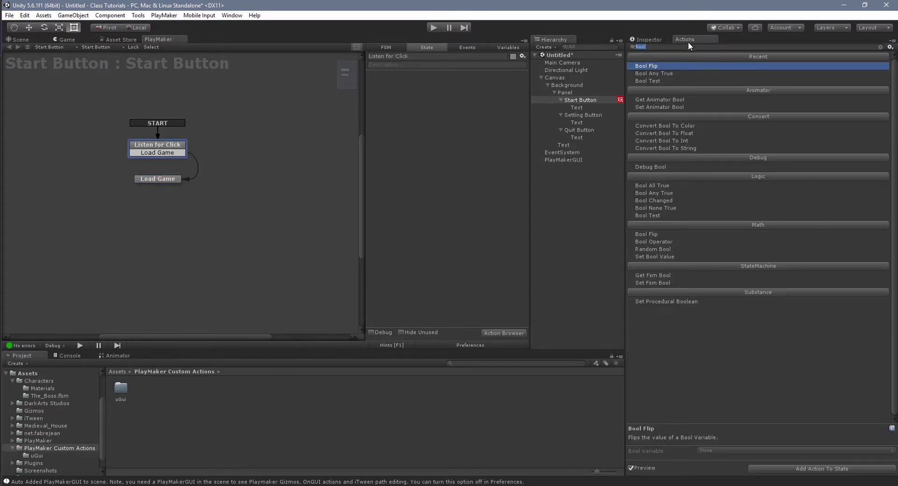
text(ugui)
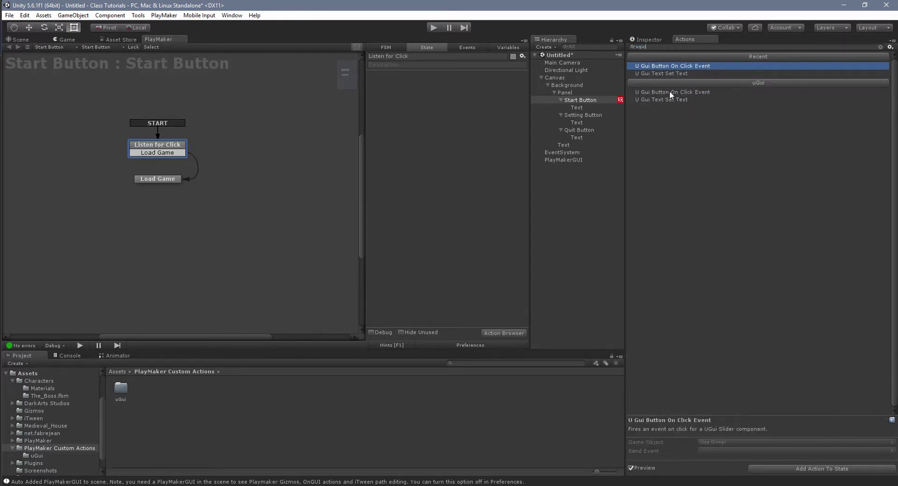
double_click(669, 92)
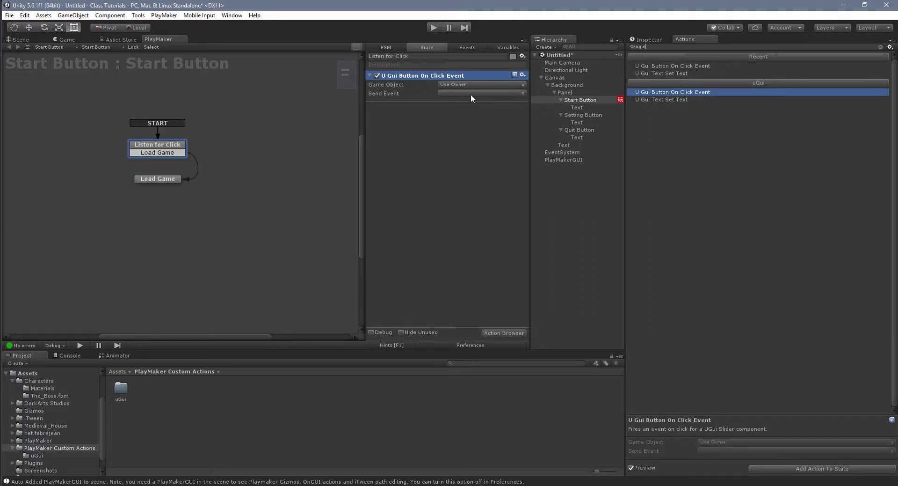
click(470, 94)
click(475, 111)
Add the Load Scene action to the Load Game state.
click(165, 177)
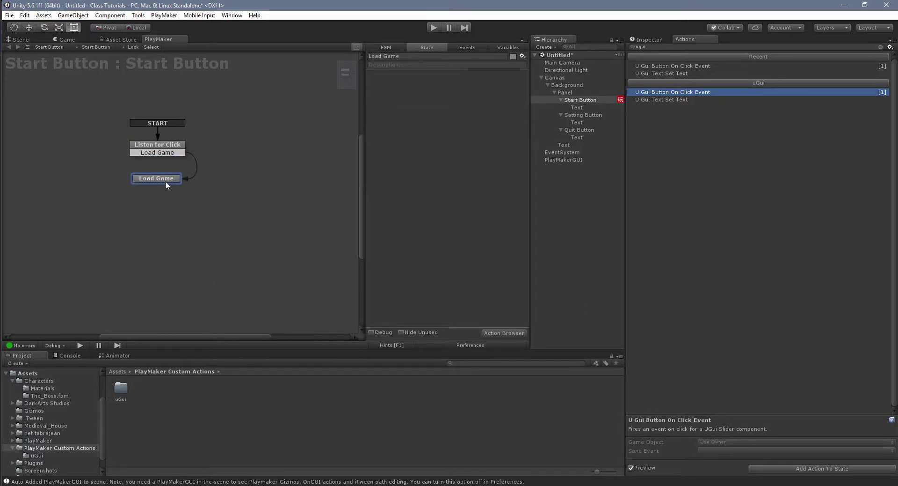
click(694, 39)
text(load sc)
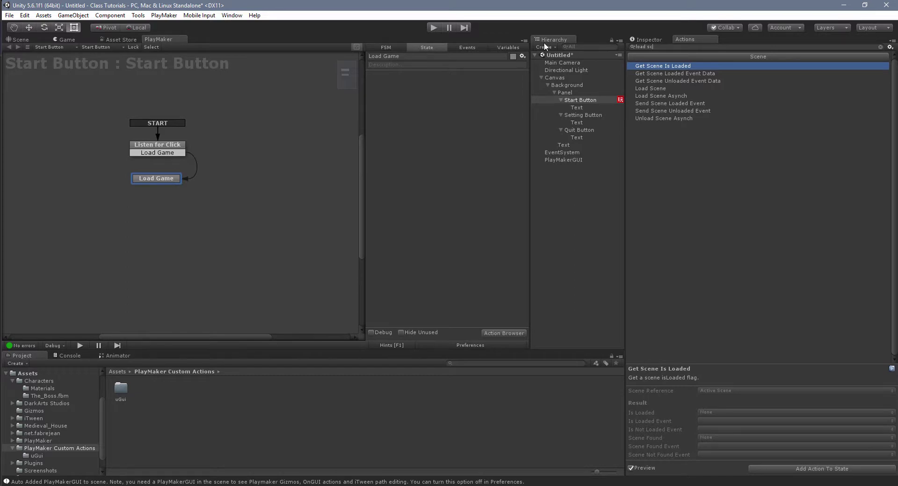
key(Down)
key(Down)
key(Down)
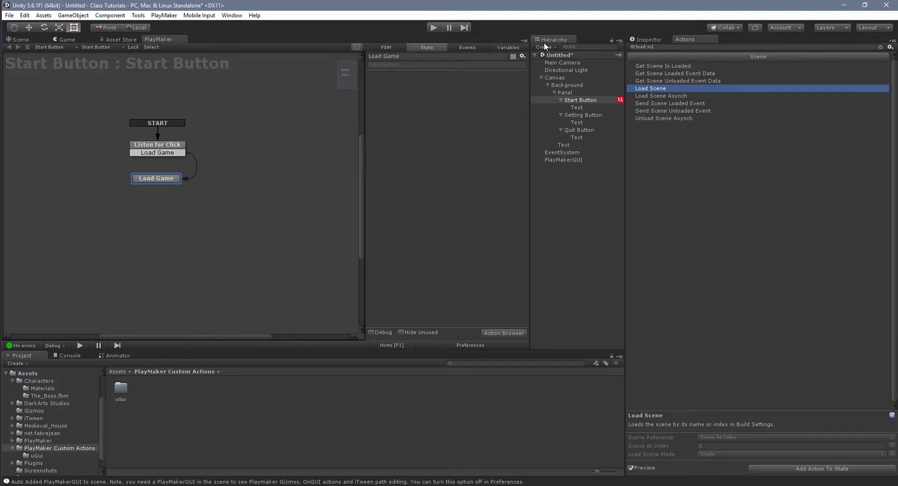
key(Return)
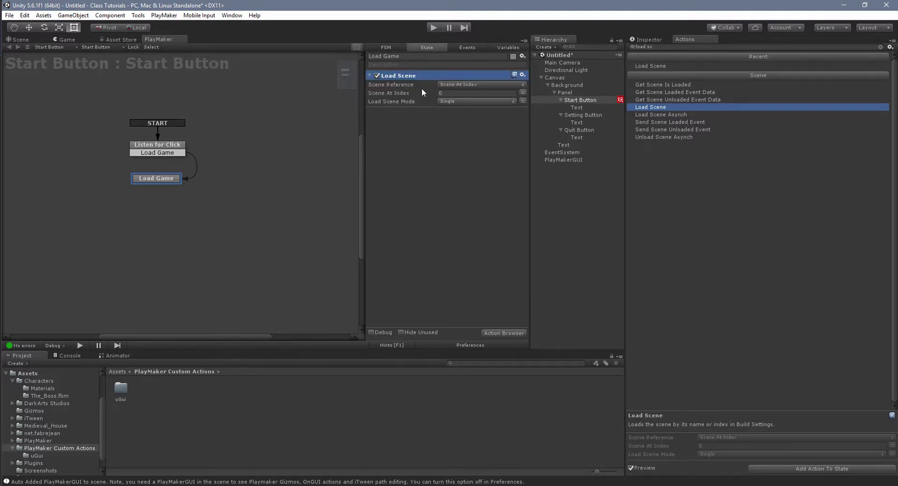
Set the Load Scene action to reference Scene At Index with scene index 1.
click(454, 84)
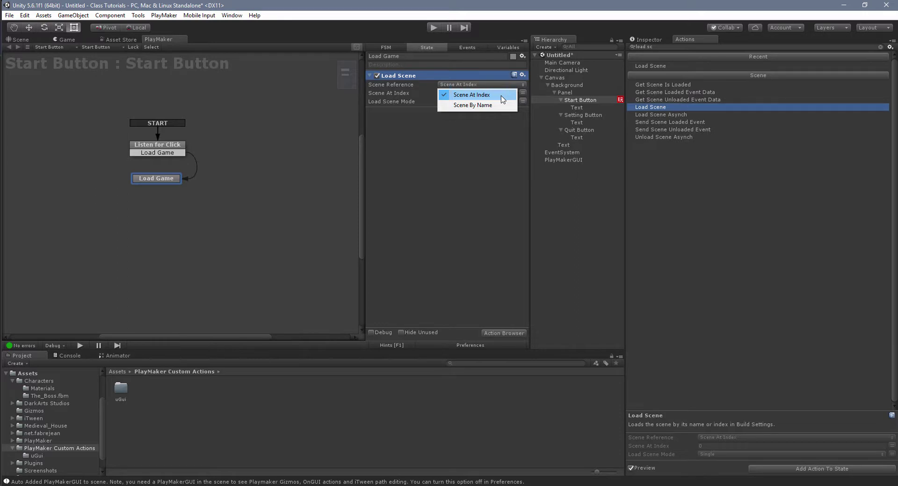
click(471, 95)
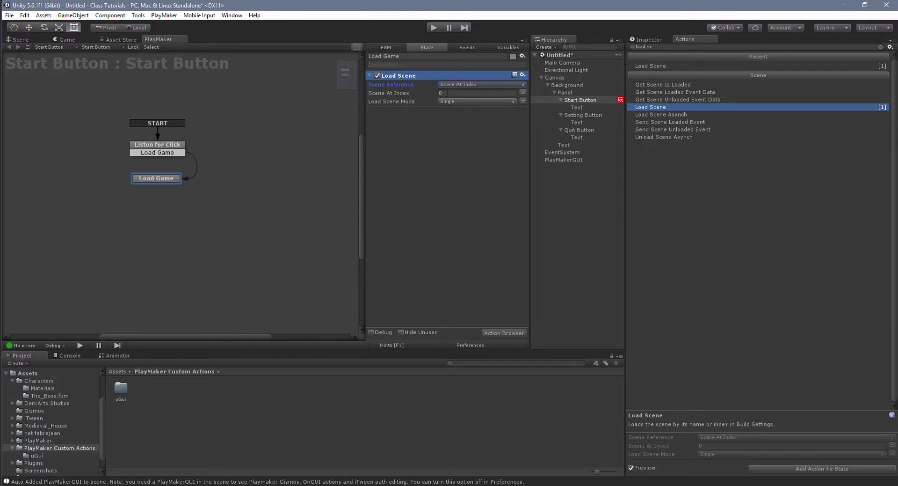
click(429, 91)
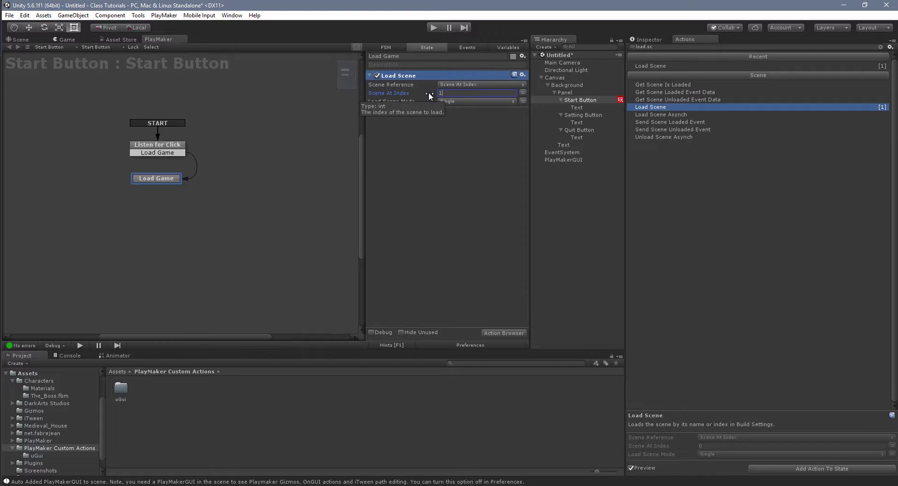
click(426, 150)
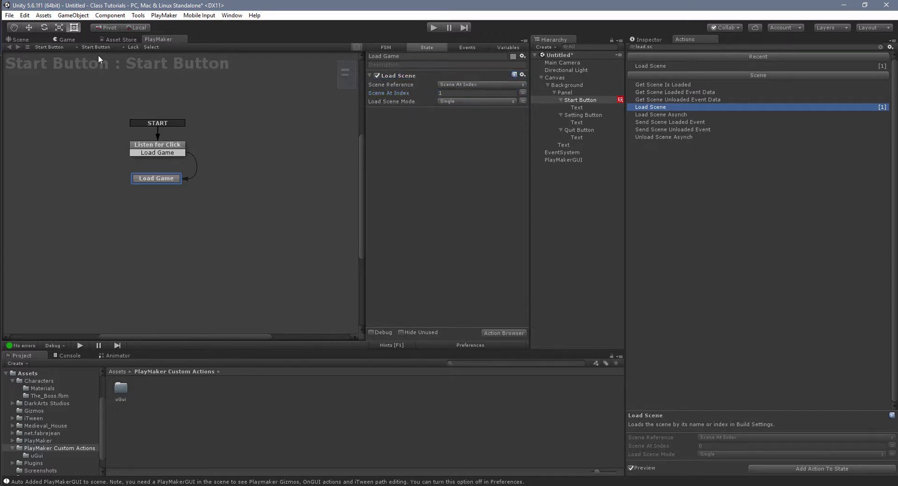
Play-test the Start Game button in the Game view, check the console output, and stop play mode.
click(66, 39)
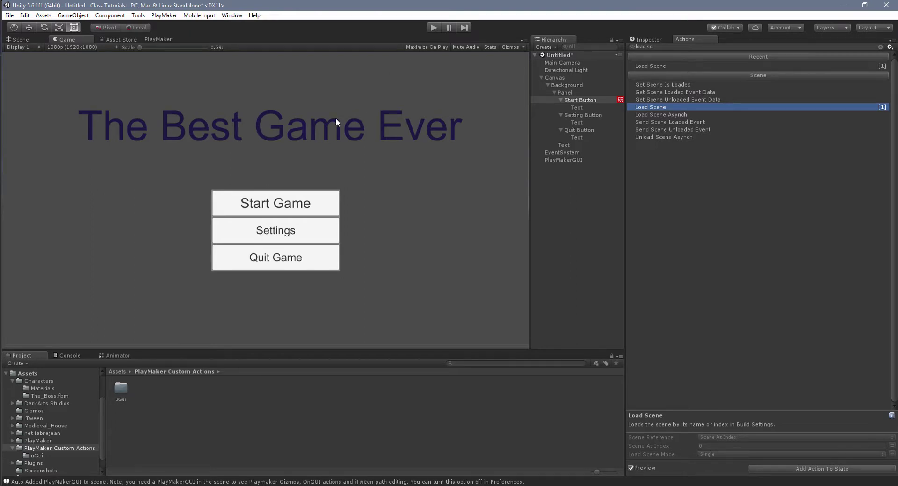
click(434, 28)
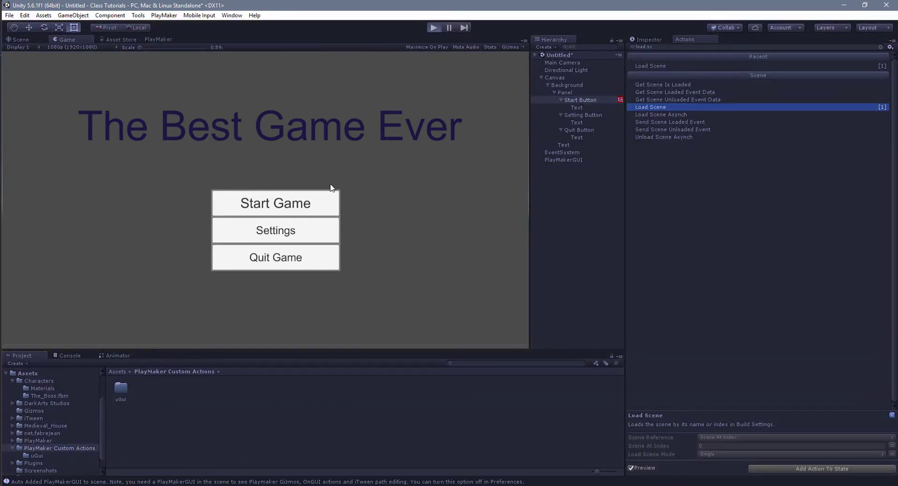
click(291, 205)
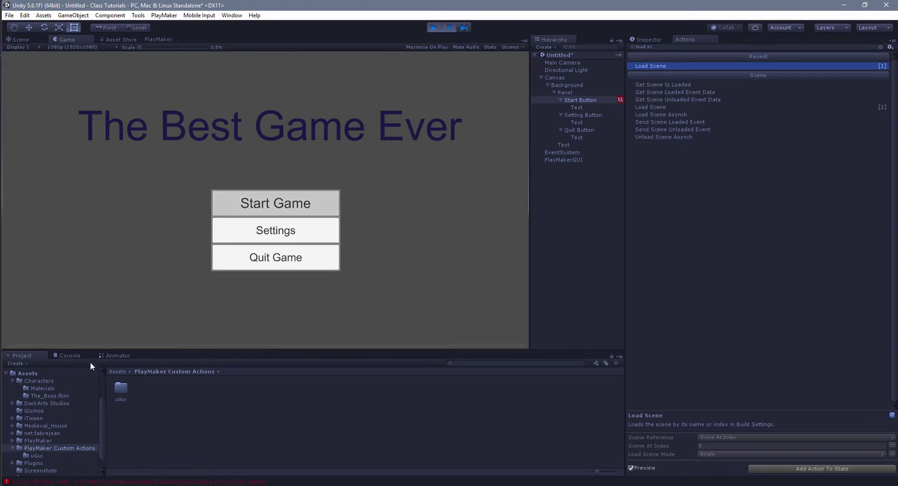
click(77, 351)
click(71, 355)
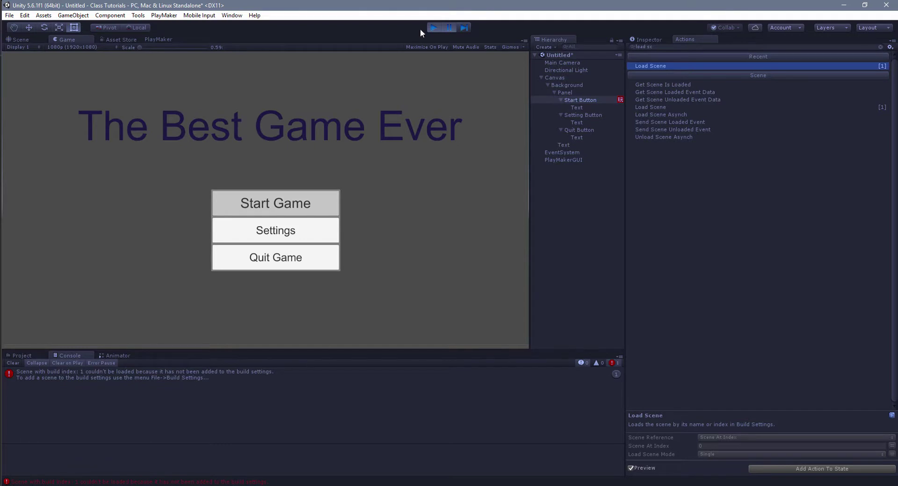
click(433, 27)
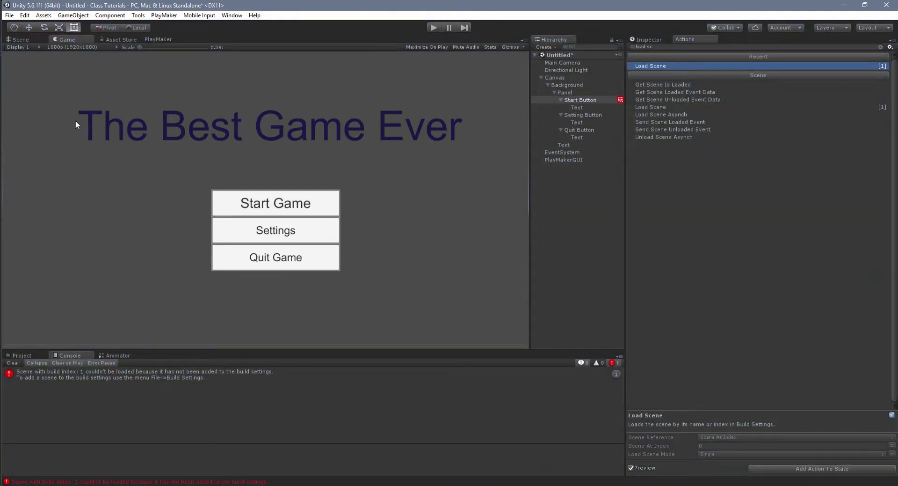
Add the open menu scene to the scenes in build, saving it as "Start Scene" in the Assets folder.
click(10, 15)
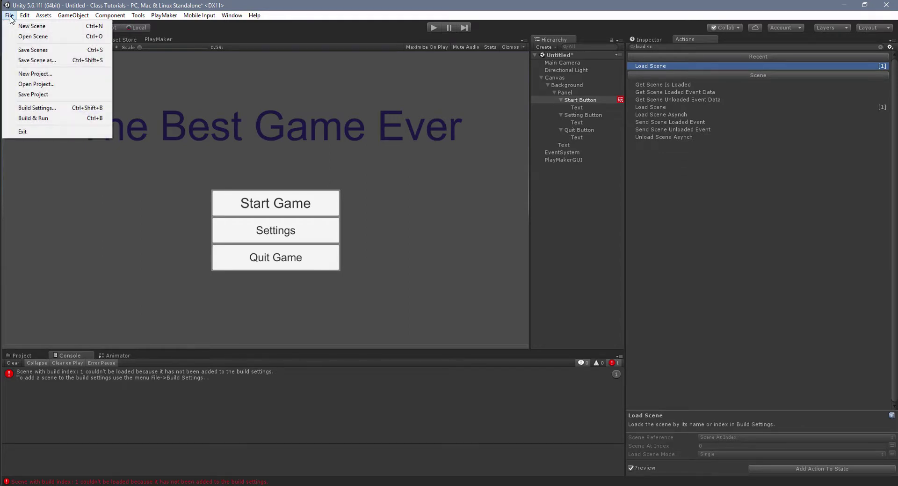
click(37, 107)
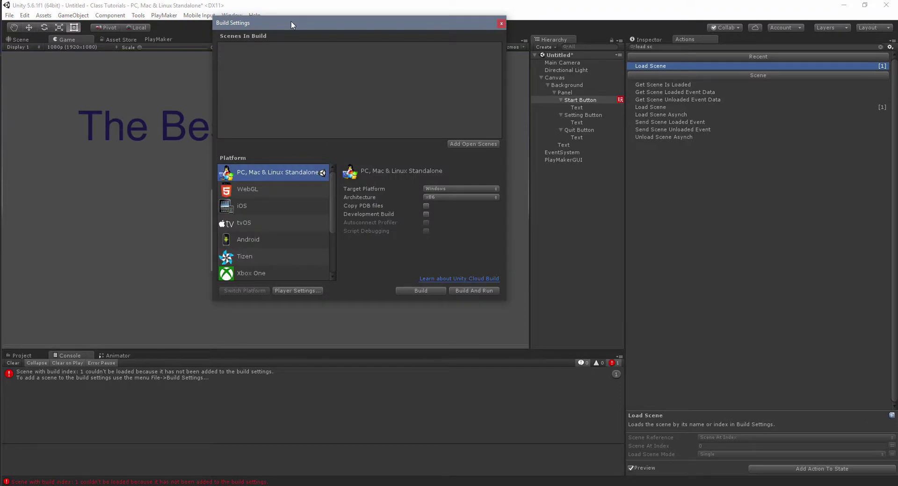
drag(291, 21, 234, 60)
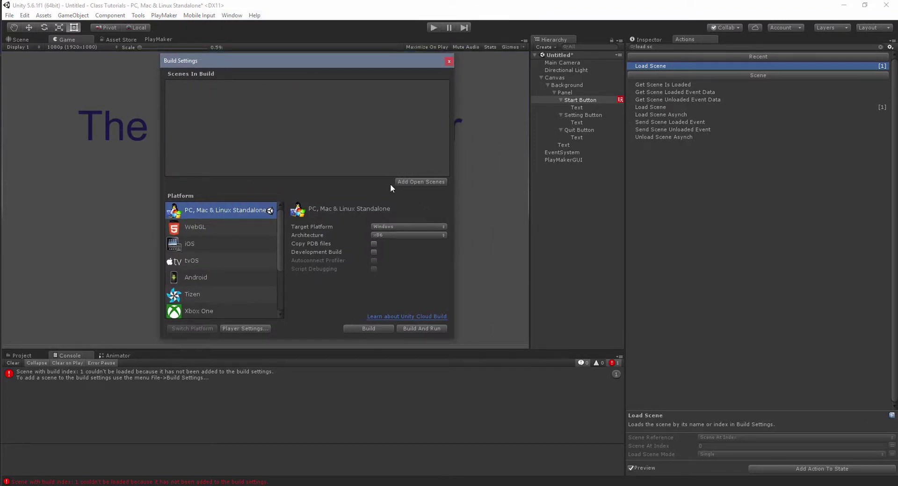
click(423, 182)
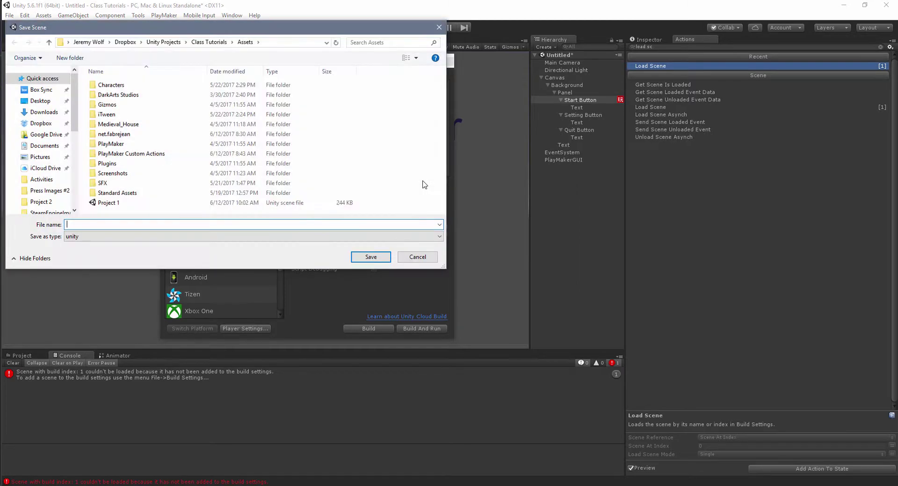
click(418, 257)
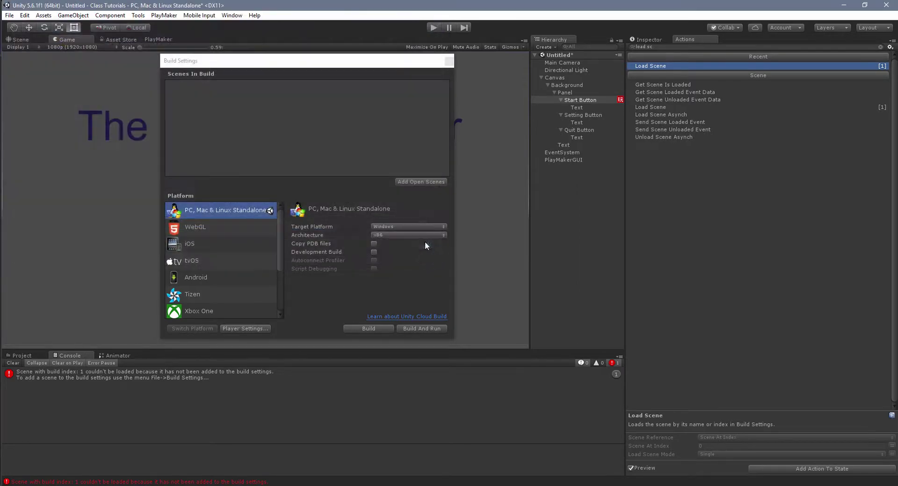
click(412, 181)
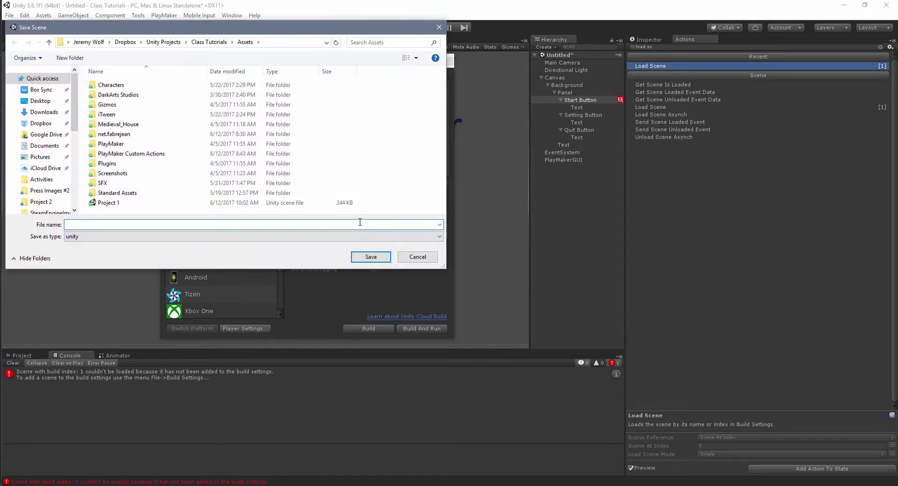
drag(269, 33, 279, 54)
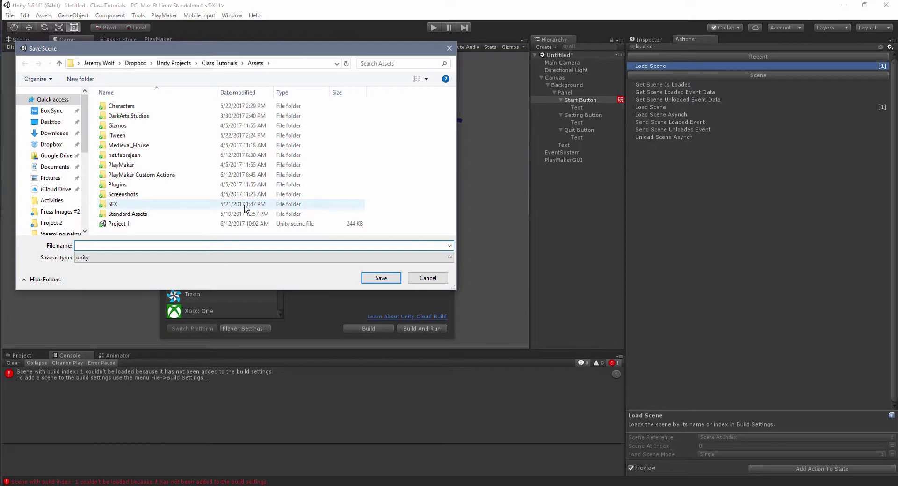
text(St)
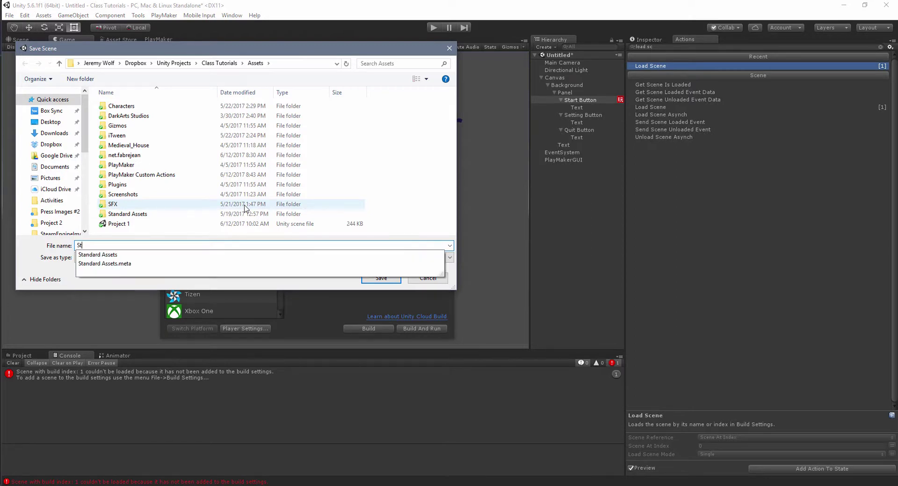
text(art Scene)
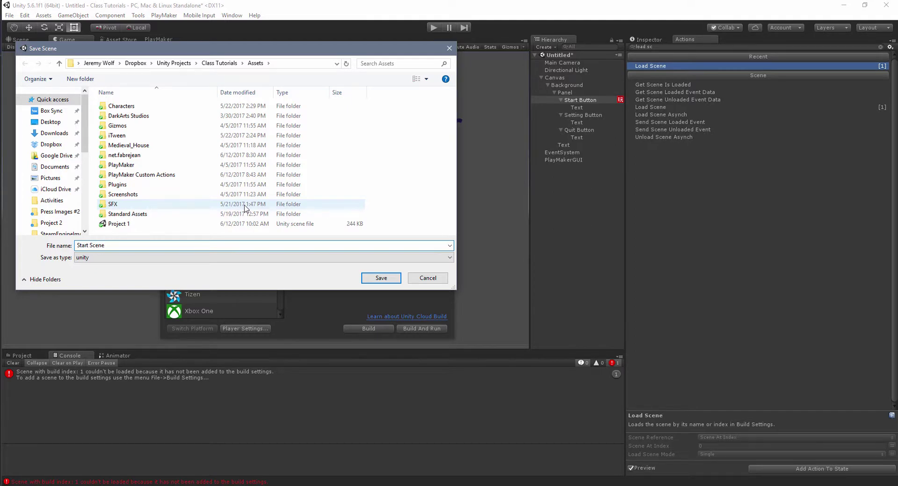
key(Return)
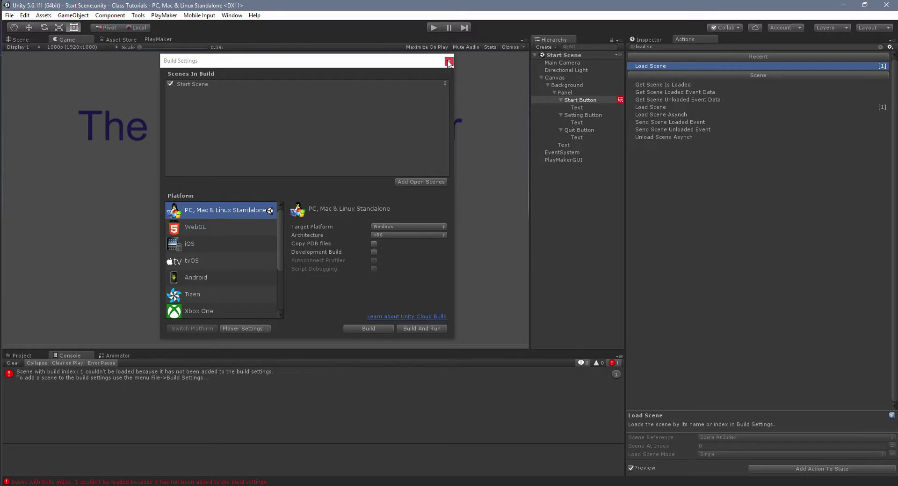
click(448, 62)
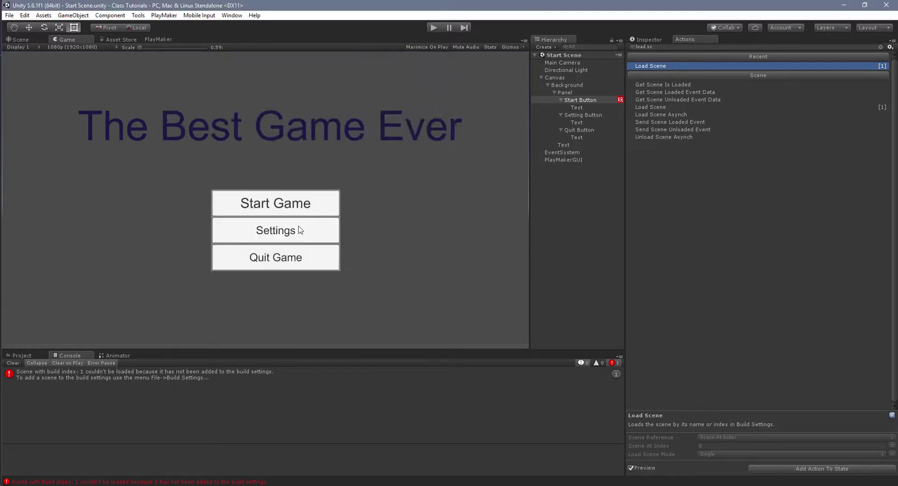
Open the Project 1 scene from the Assets folder and add it to the scenes in build.
click(35, 355)
click(28, 373)
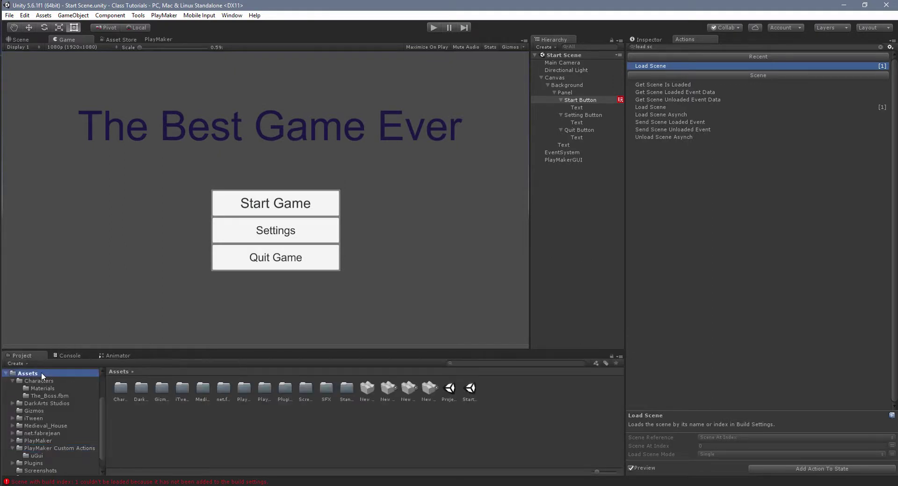
click(448, 389)
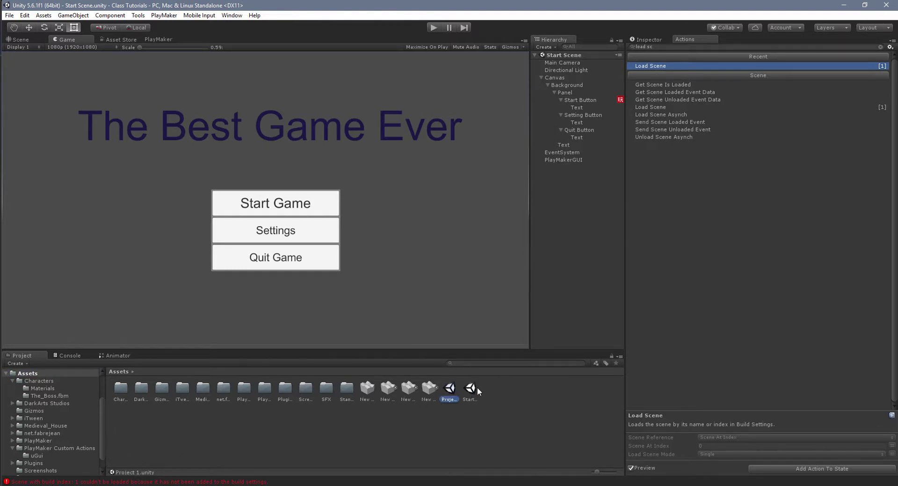
double_click(449, 390)
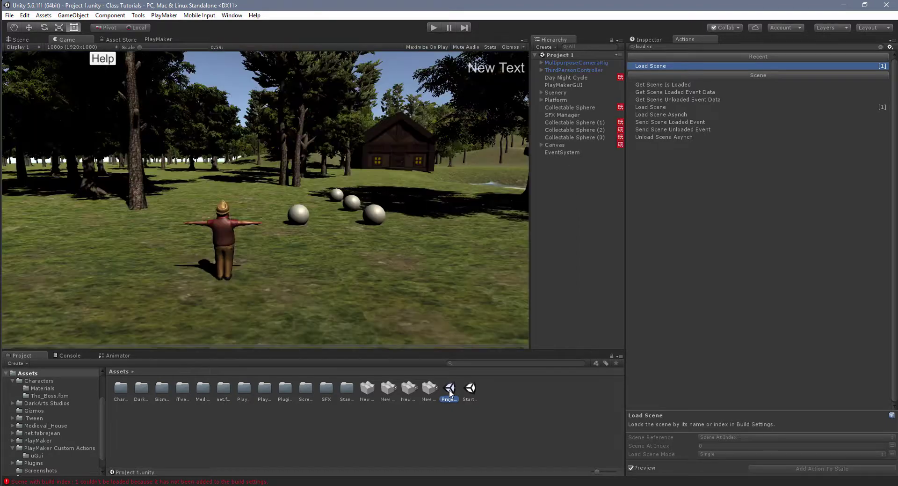
click(9, 16)
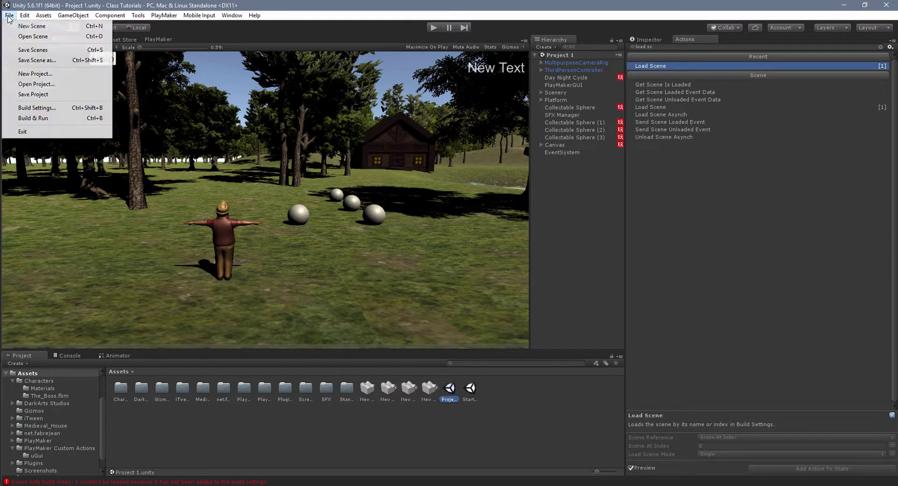
click(27, 108)
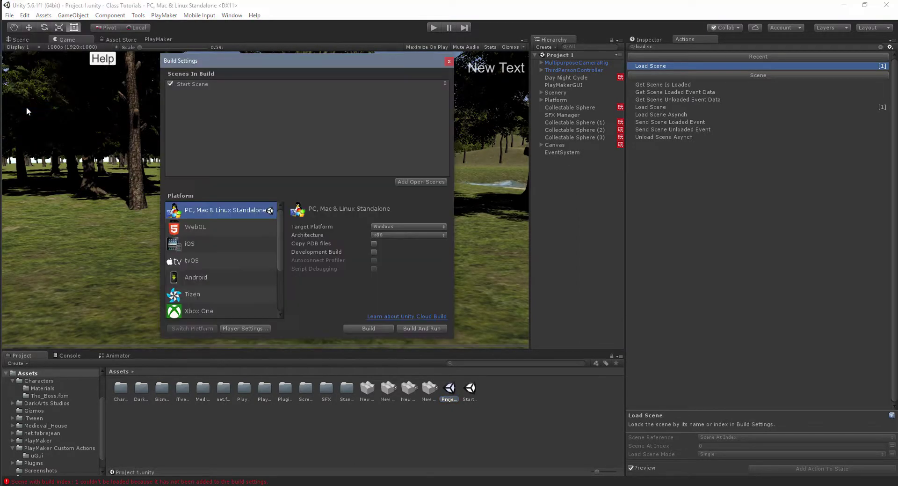
click(419, 182)
Move Project 1 above Start Scene in the build's scene list and restore Start Scene to first place.
click(229, 92)
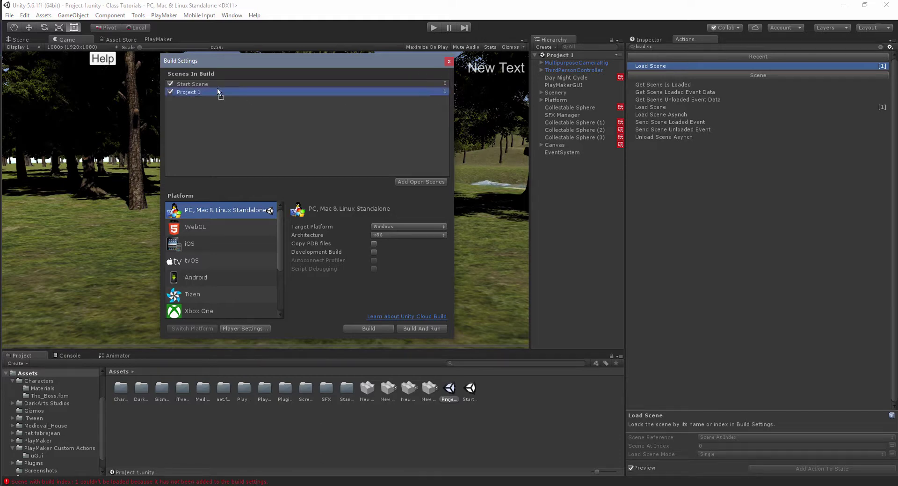
drag(216, 84, 215, 83)
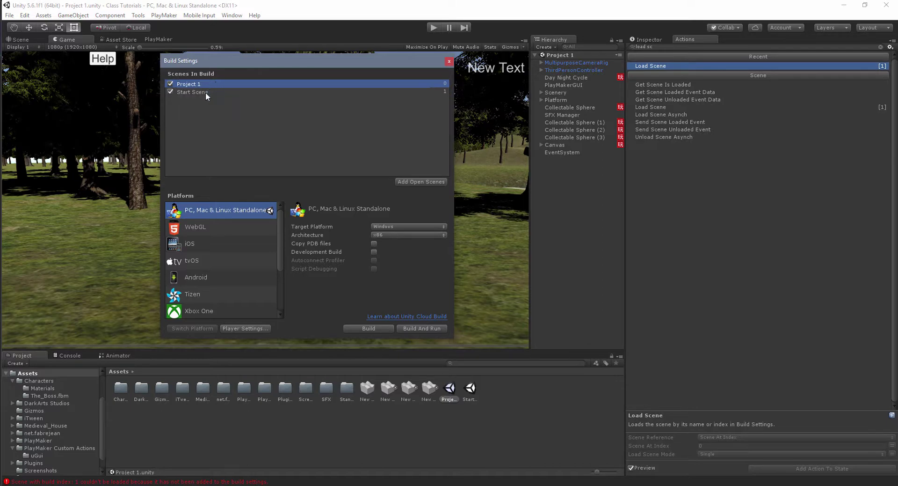
click(206, 92)
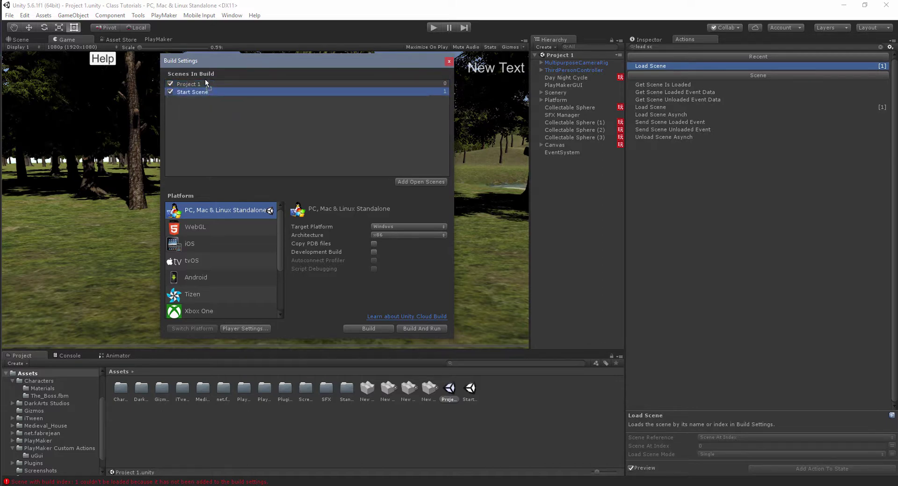
drag(206, 83, 205, 80)
Toggle Project 1 off and on in the build's scene list, and delete it and add it back.
click(171, 92)
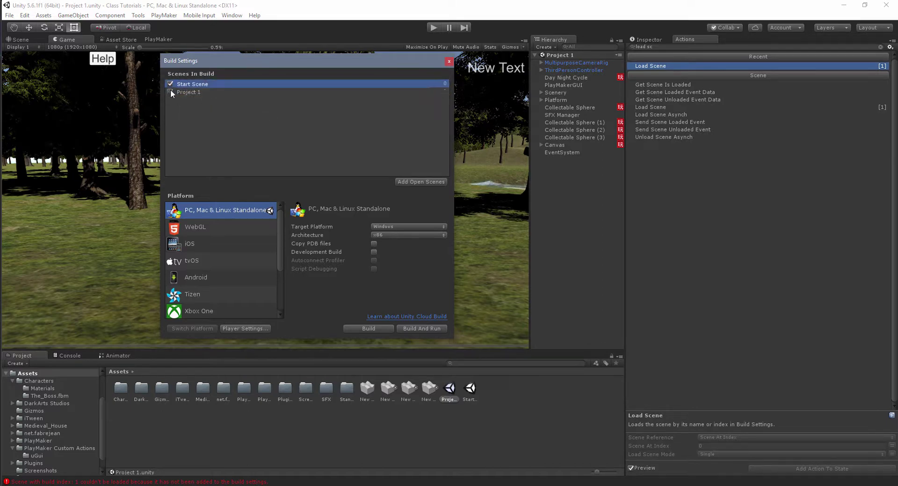
click(189, 91)
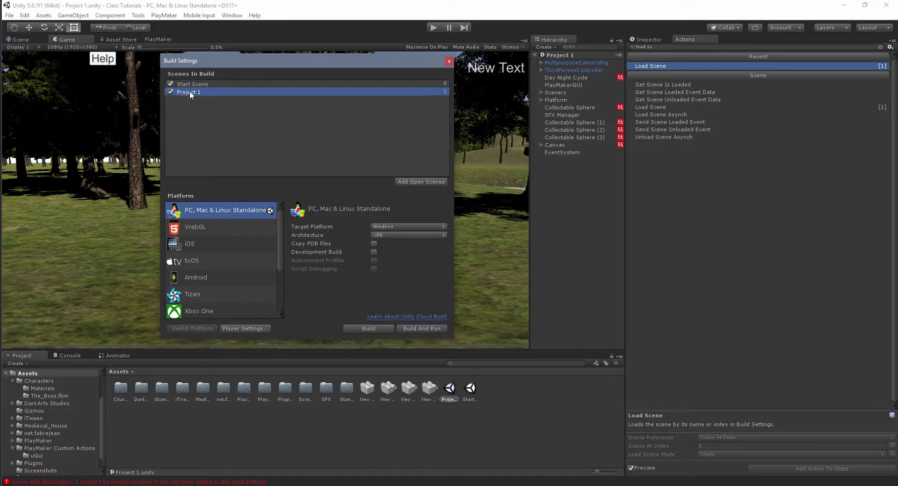
key(Delete)
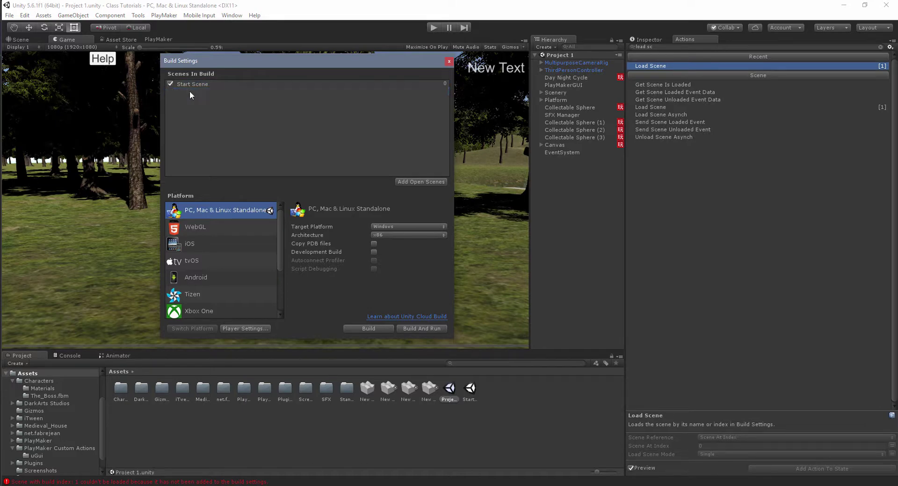
click(406, 182)
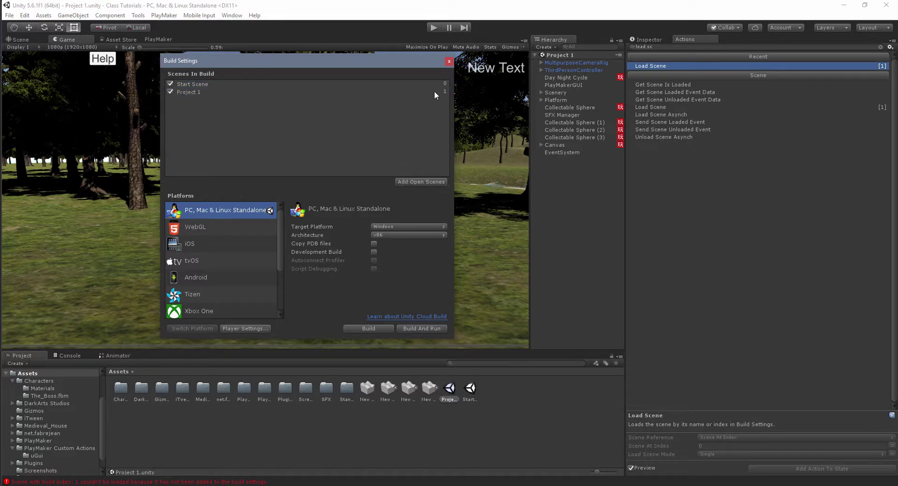
Close the build settings, open Start Scene from the Assets folder, run it and launch the game with Start Game.
click(449, 62)
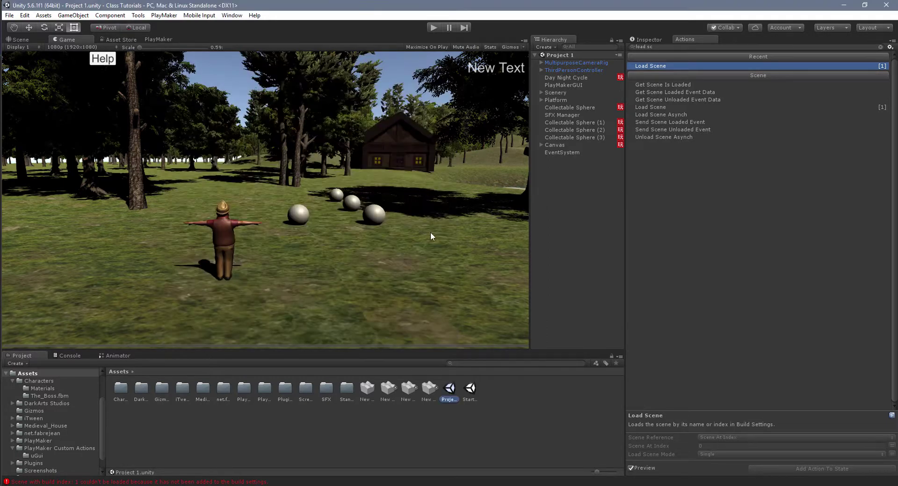
double_click(470, 389)
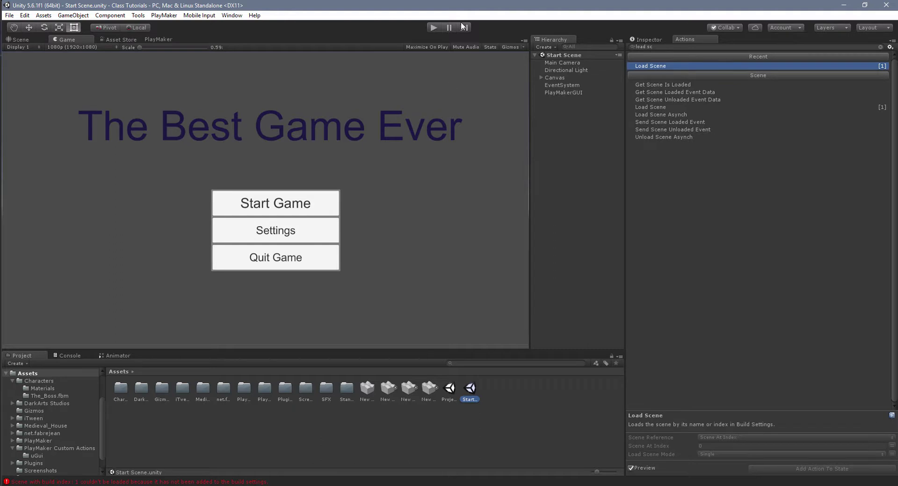
click(434, 26)
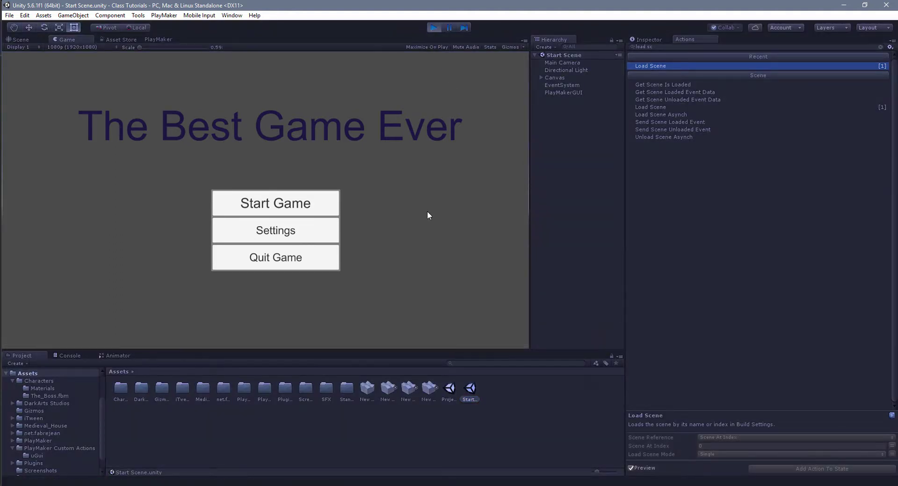
click(297, 204)
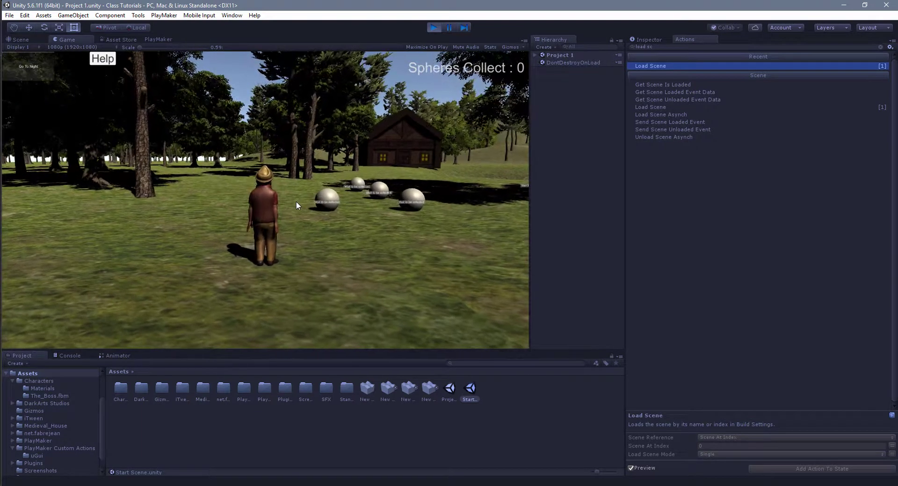
Run the character around the Project 1 level to collect the spheres, and stop the play test.
key(a)
key(w)
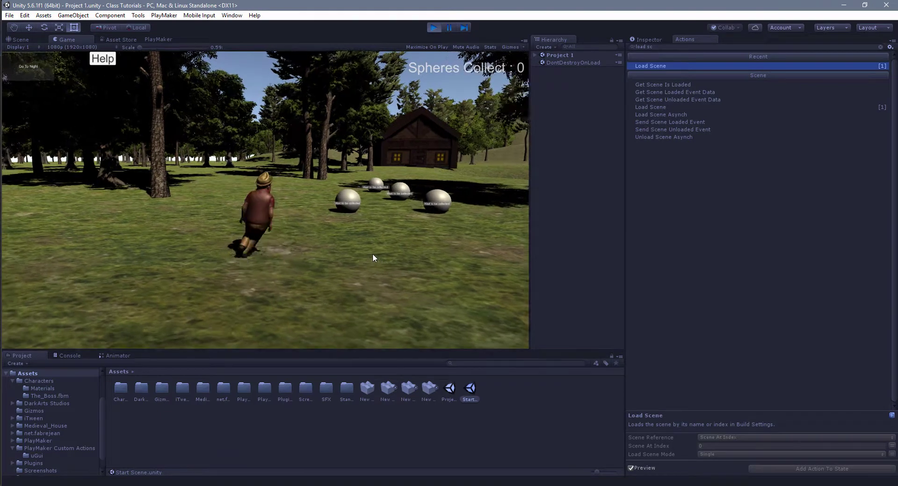
key(d)
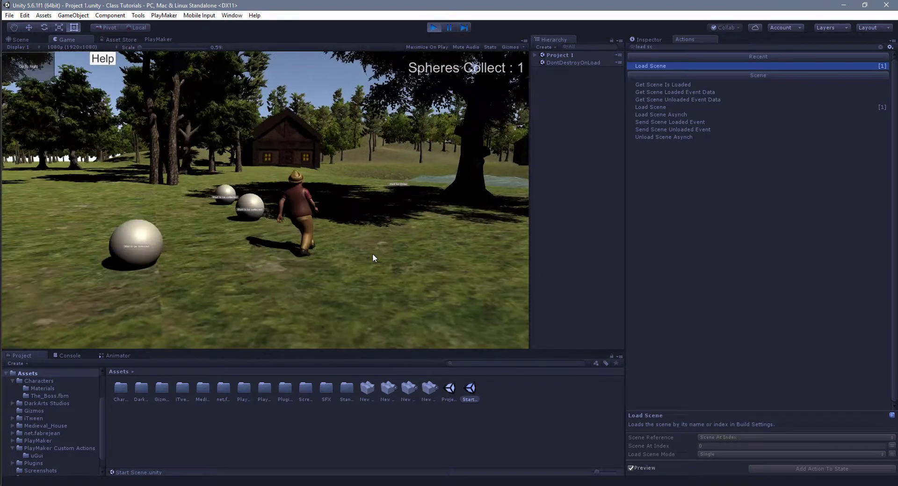
key(a)
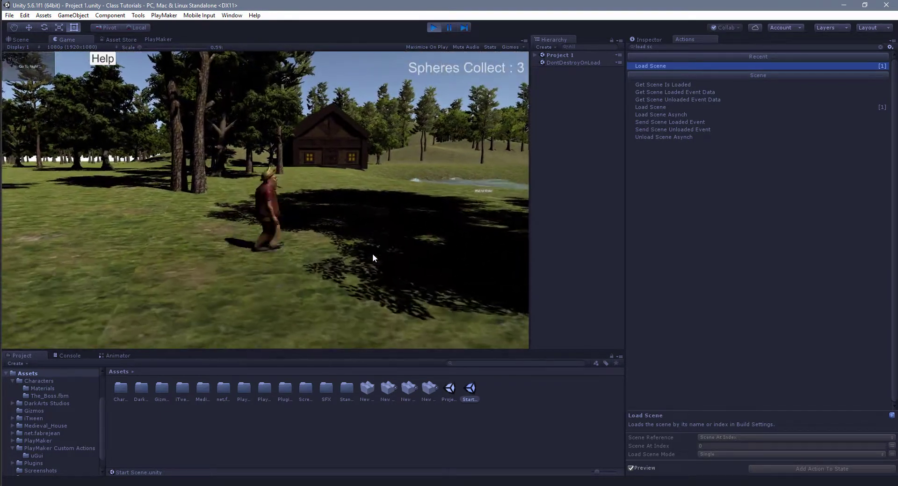
key(s)
key(a)
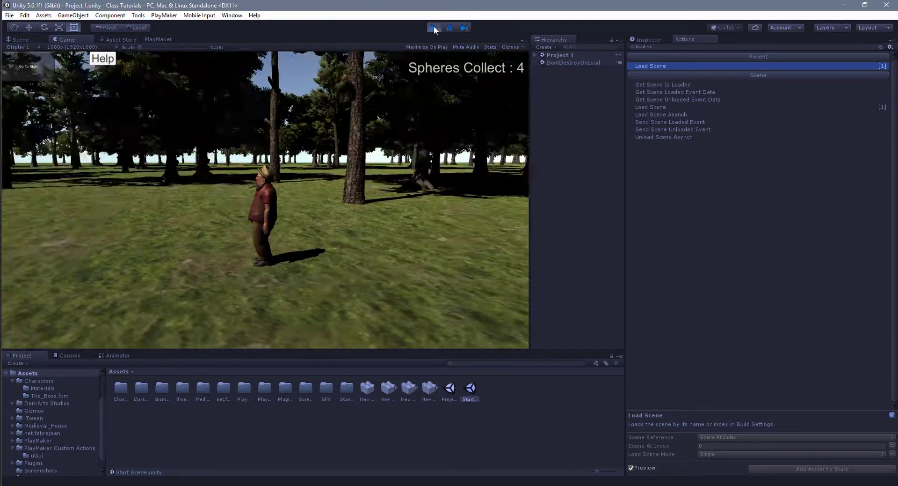
click(434, 28)
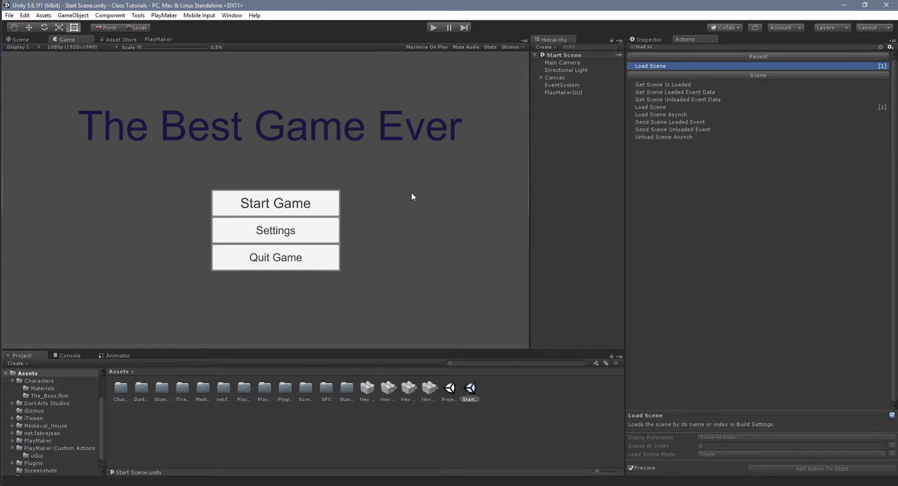
Add a PlayMakerFSM component to the Quit Button inside the Canvas's Background panel.
click(542, 77)
click(548, 85)
click(554, 93)
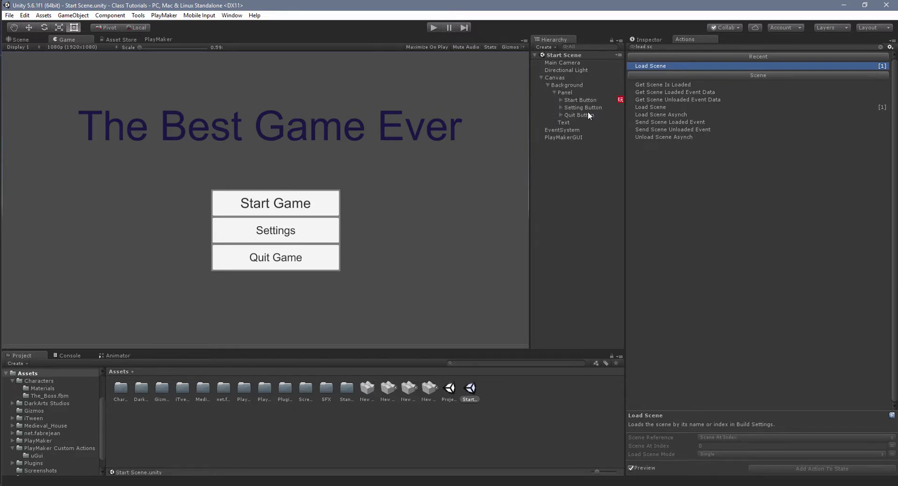
click(583, 115)
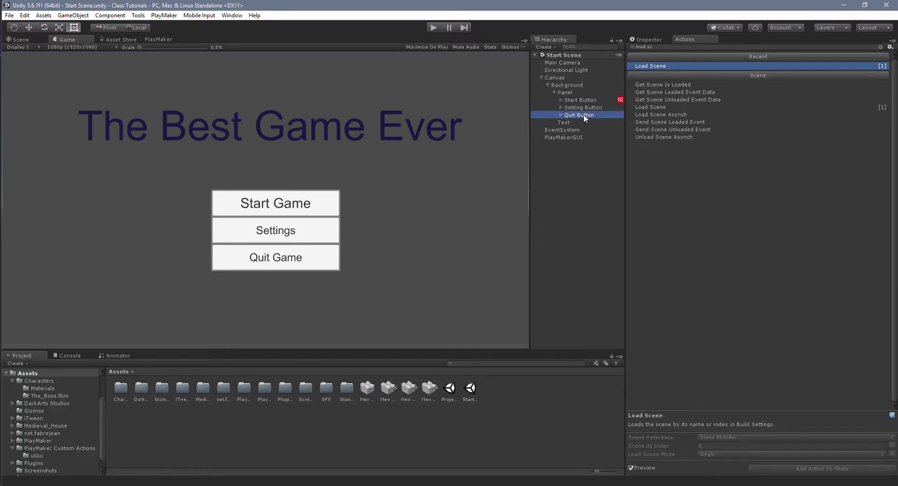
click(655, 39)
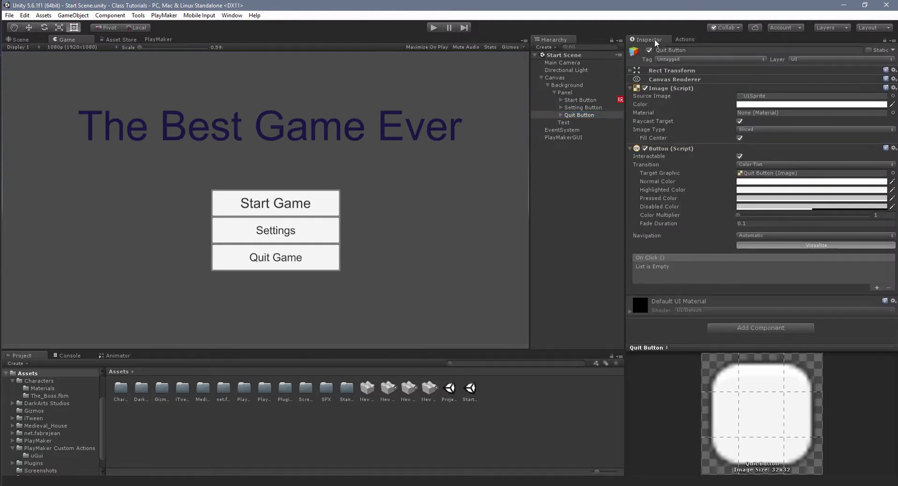
click(761, 328)
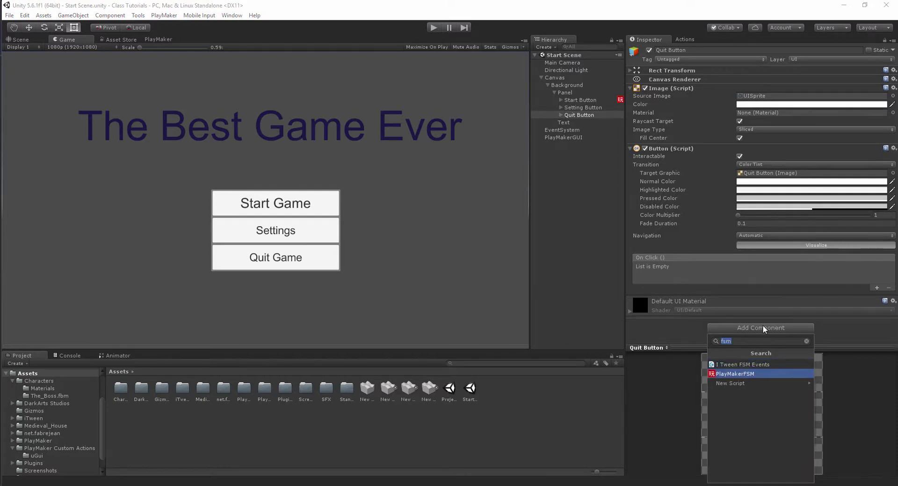
key(Return)
Name the new FSM "Quit Button" and open it in the PlayMaker editor.
click(745, 304)
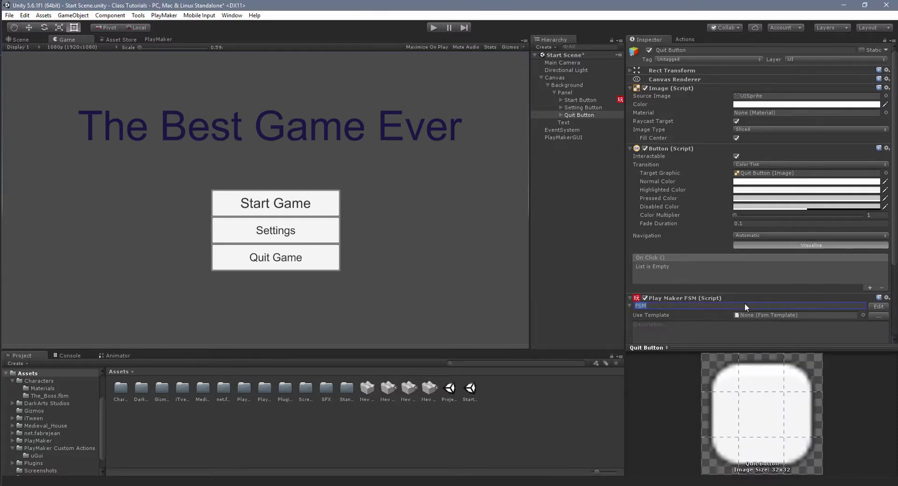
text(Quit butto)
key(BackSpace)
key(BackSpace)
key(BackSpace)
key(BackSpace)
key(BackSpace)
text(Button)
click(879, 306)
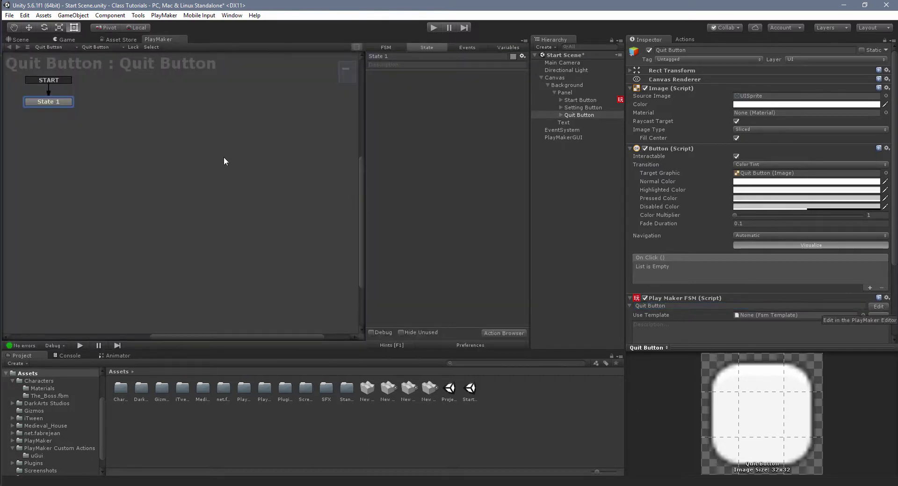
Reposition the start state in the graph and rename it "Listen for Click".
drag(58, 100, 163, 120)
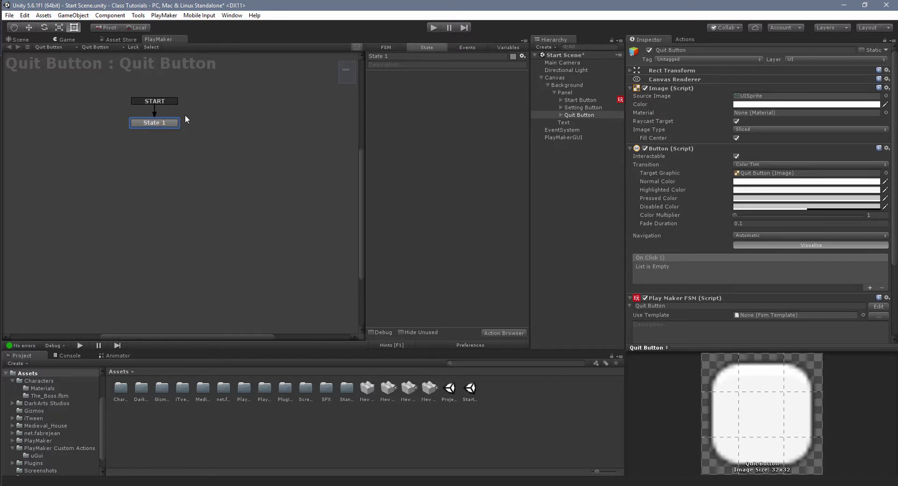
click(392, 57)
text(Listen for )
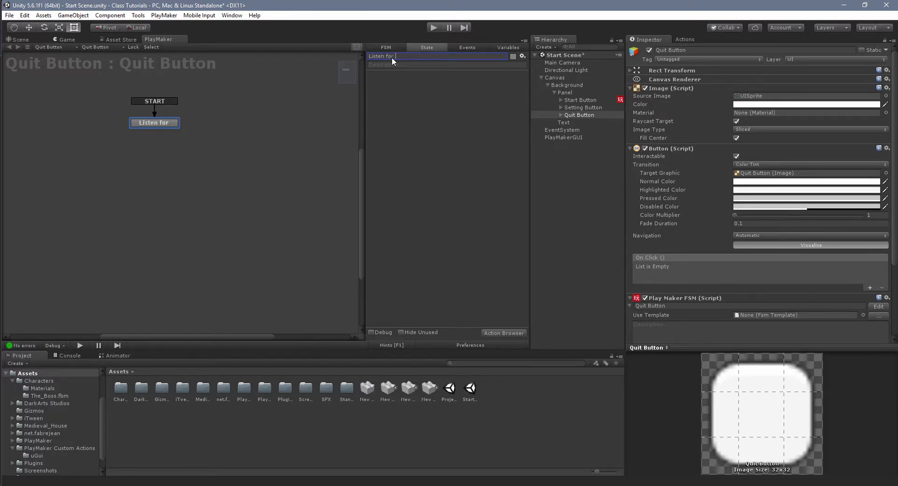
text(Click)
Add a second state named "Quit Game" and place it just below the Listen for Click state.
right_click(135, 173)
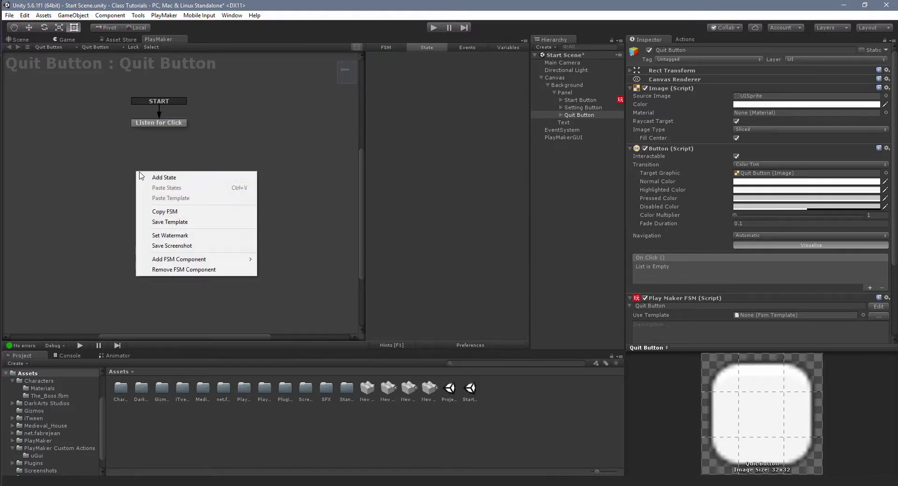
click(159, 177)
click(415, 55)
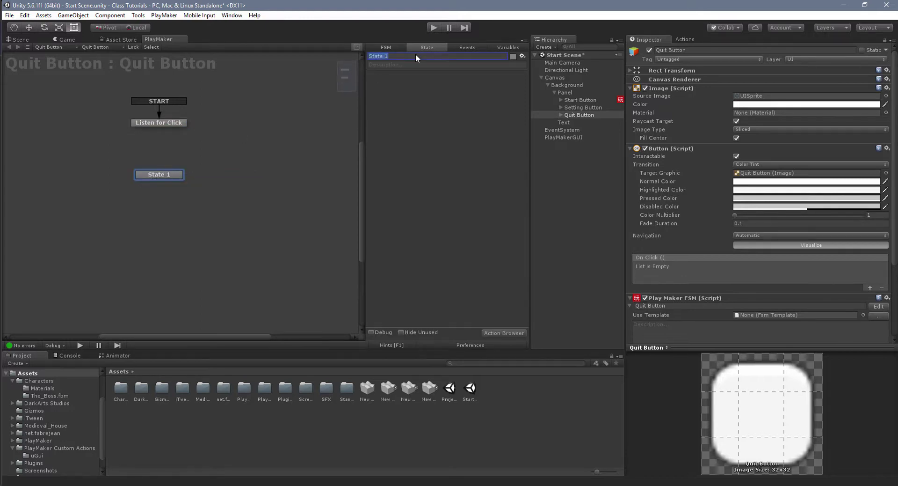
text(Quit Game)
drag(170, 166, 170, 150)
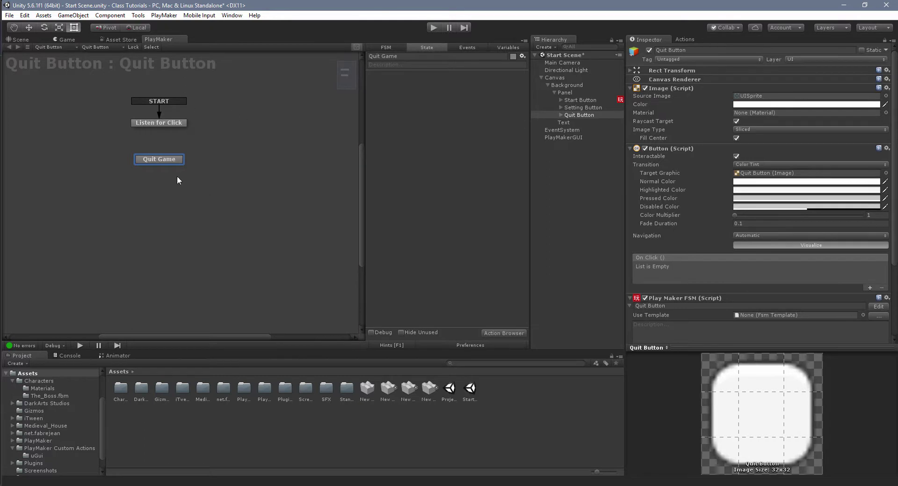
Create a "Quit Game" event and use it as the transition from Listen for Click to the Quit Game state.
click(468, 48)
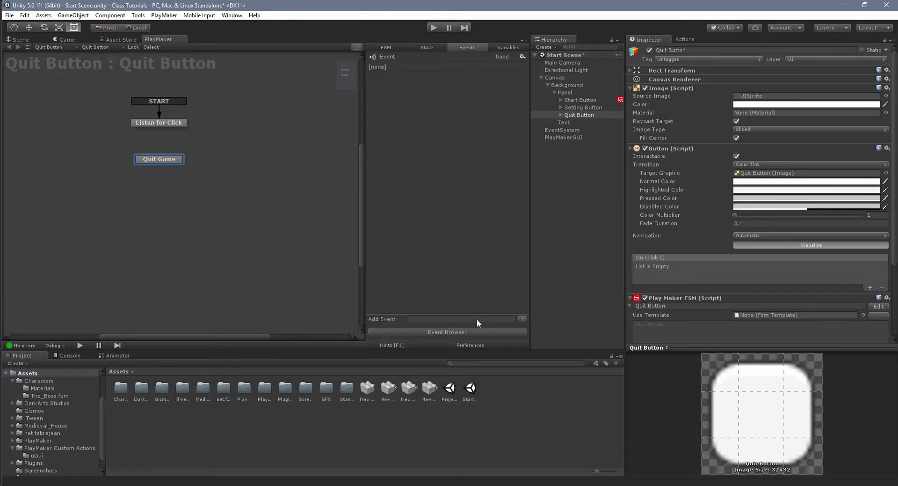
click(476, 318)
text(Quit Game)
key(Return)
right_click(162, 124)
mouse_move(220, 130)
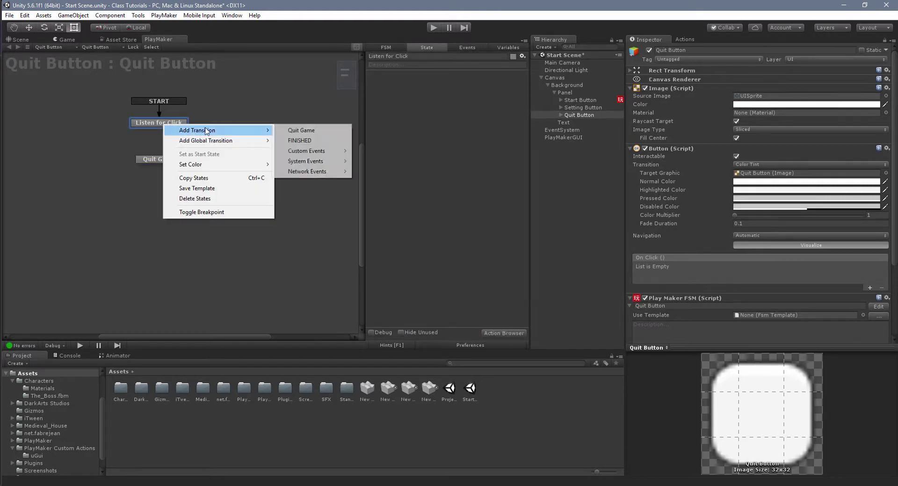
click(316, 132)
drag(178, 130, 171, 158)
Add a U Gui Button On Click Event action to Listen for Click that sends the Quit Game event.
click(174, 126)
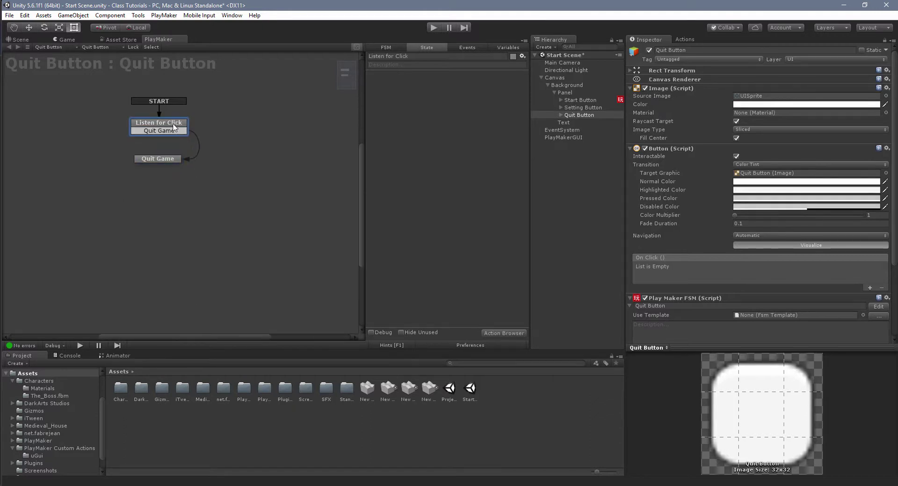
click(686, 40)
text(ugui)
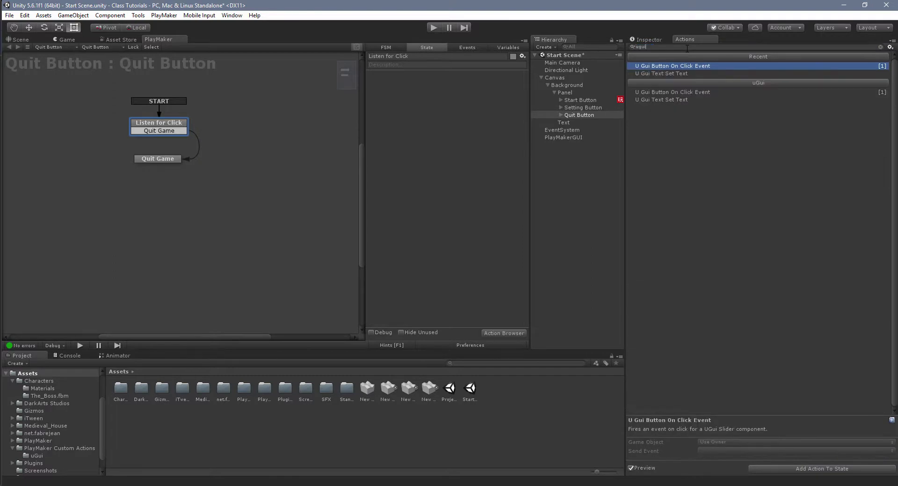
double_click(674, 92)
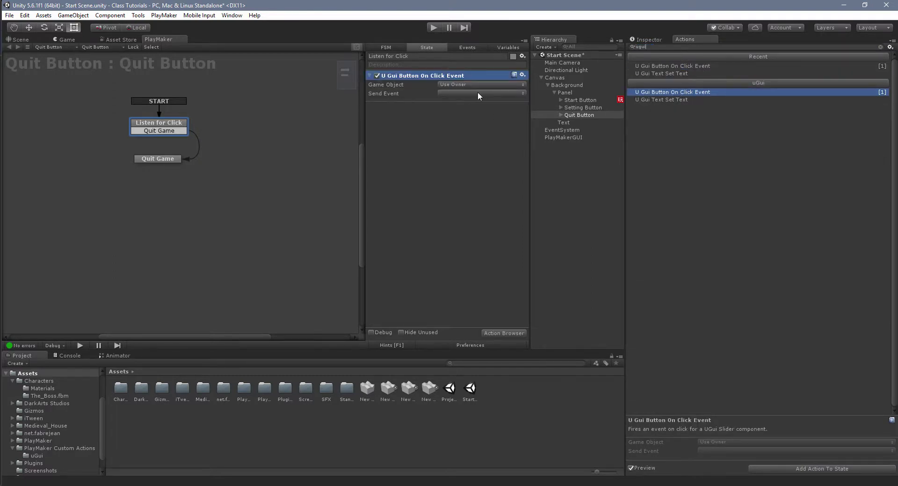
click(455, 92)
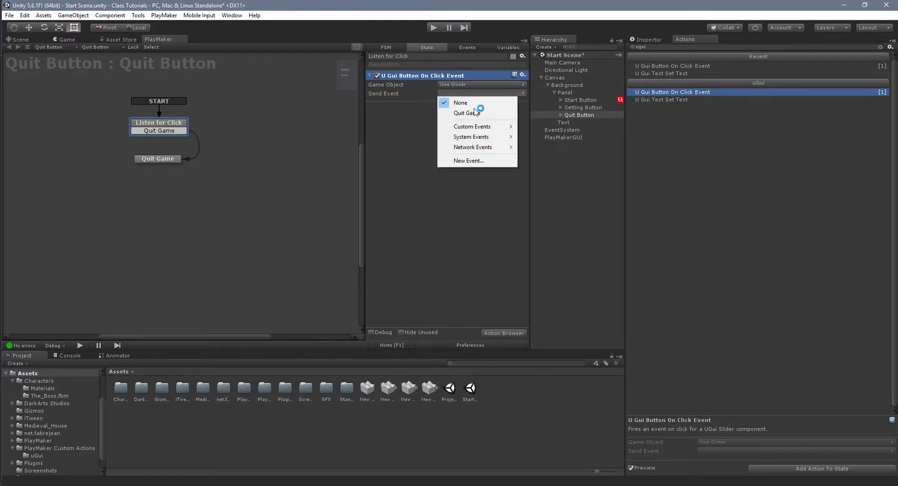
click(475, 112)
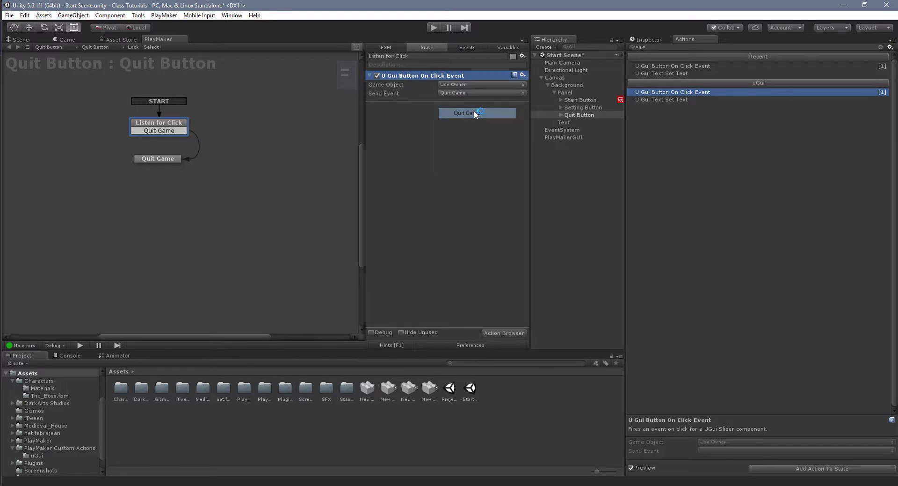
Add the Application Quit action to the Quit Game state.
click(153, 160)
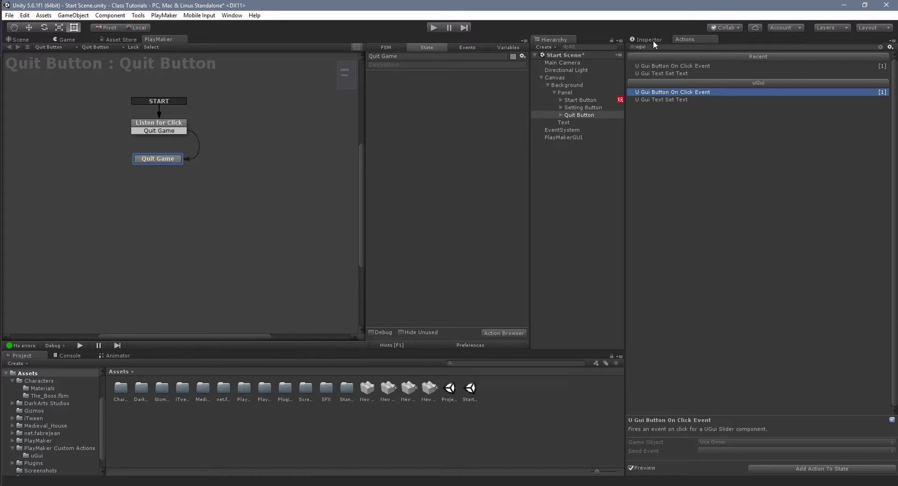
key(BackSpace)
key(BackSpace)
key(BackSpace)
key(BackSpace)
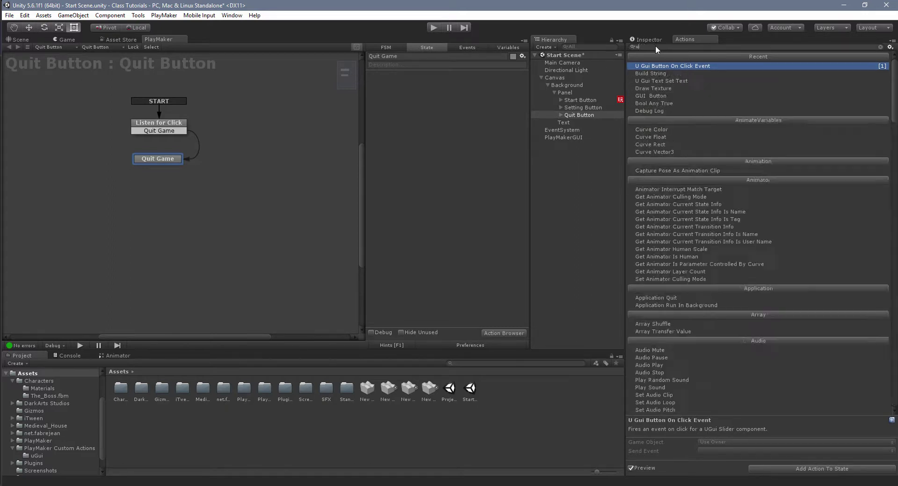
text(quit)
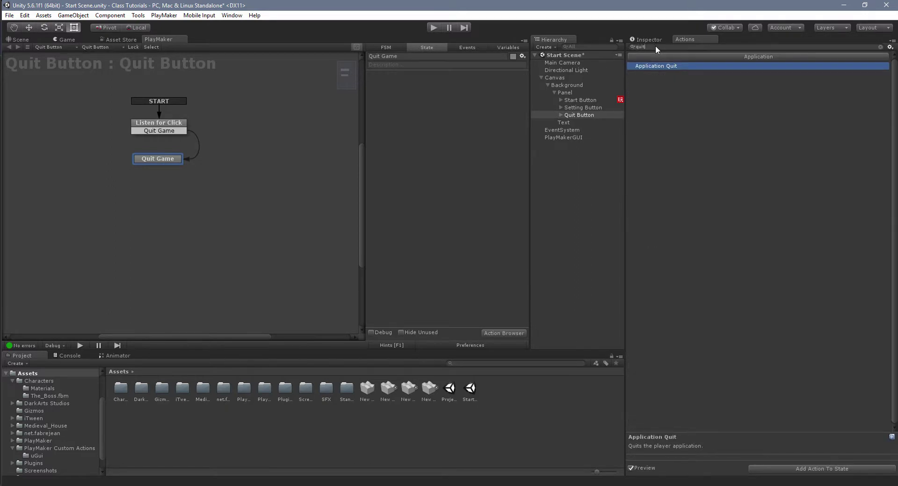
key(Return)
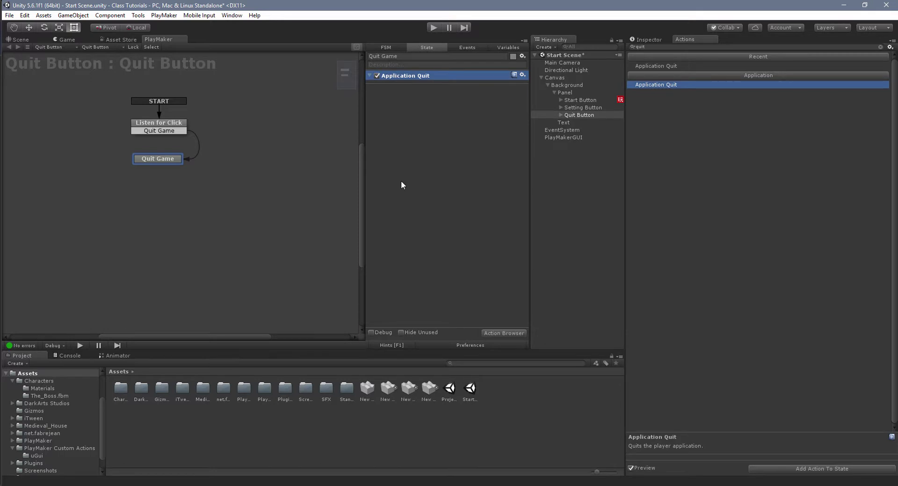
Play the menu scene, test its Quit Game button, and stop the play test.
click(431, 26)
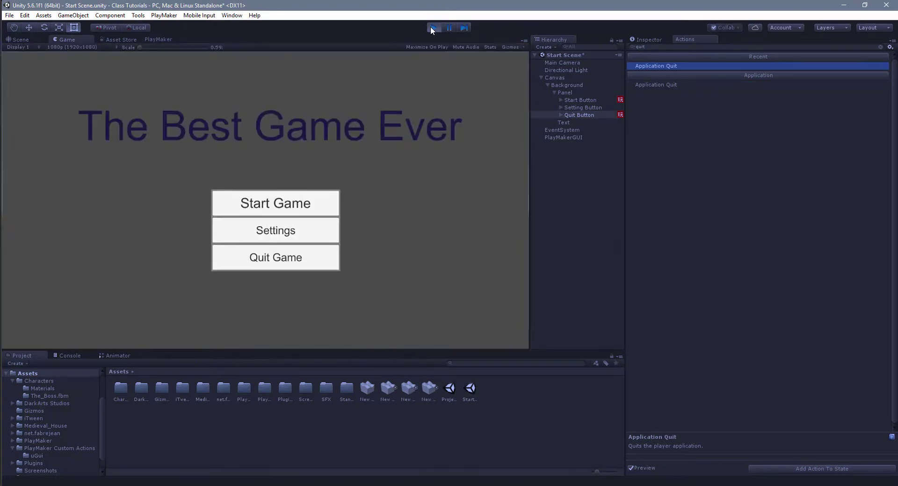
click(300, 264)
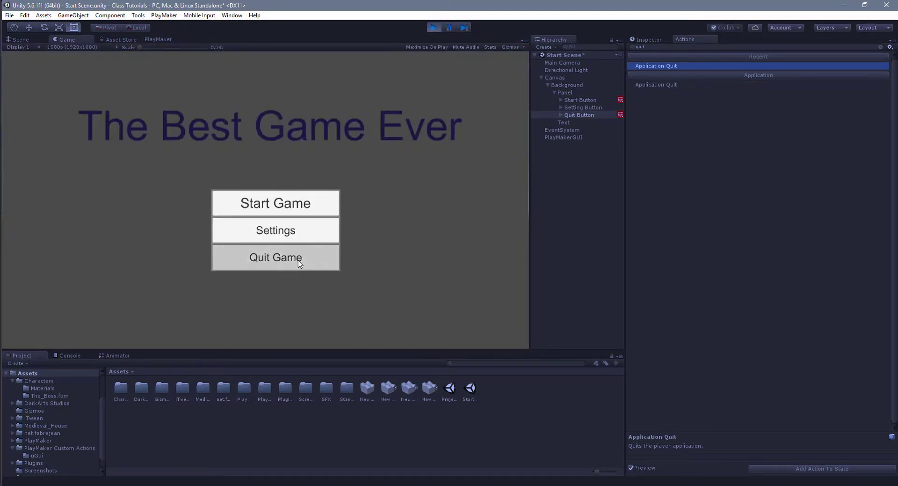
click(300, 264)
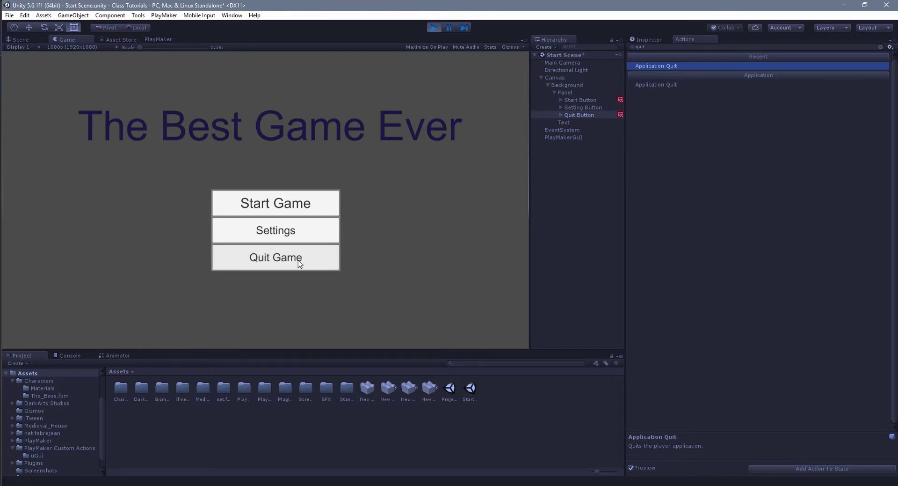
click(431, 28)
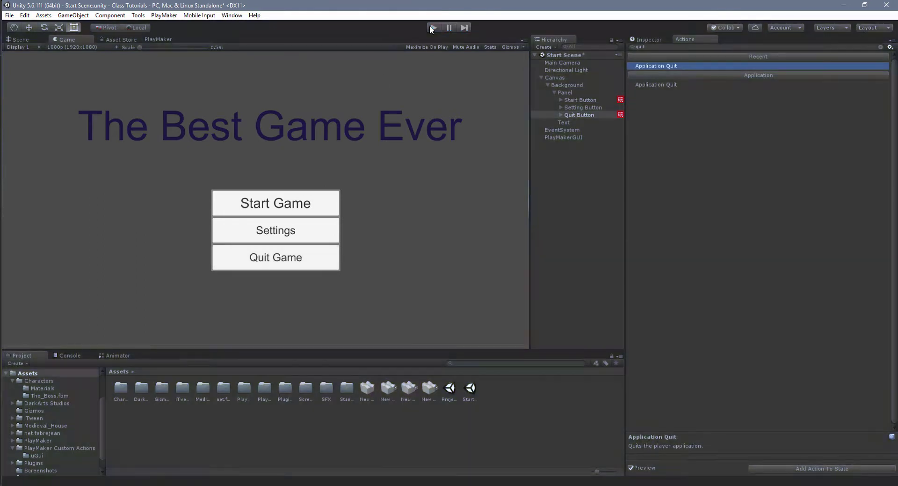
Review the Quit Button FSM and the standalone target platform options in the Build Settings, and return to the Game view.
click(159, 39)
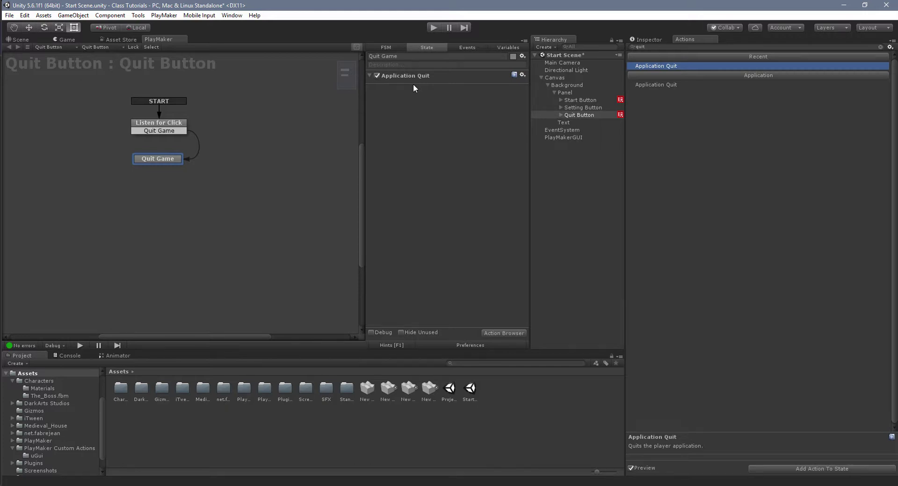
click(11, 16)
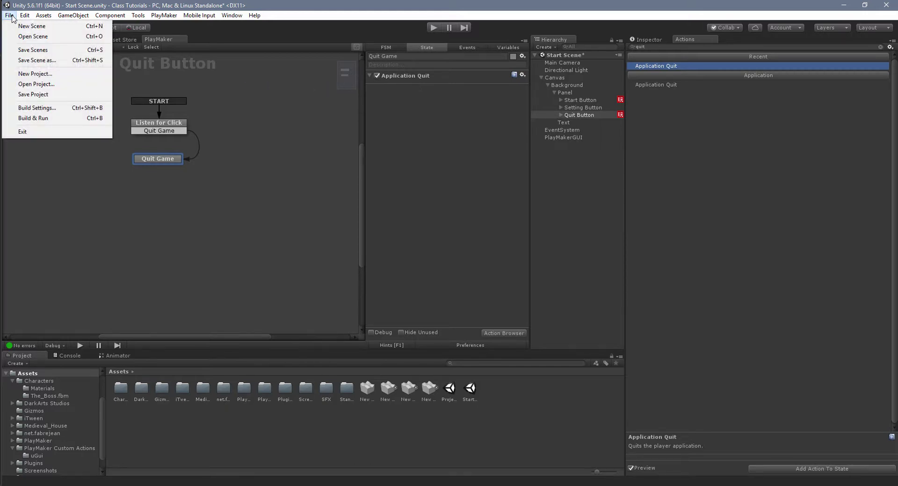
click(53, 107)
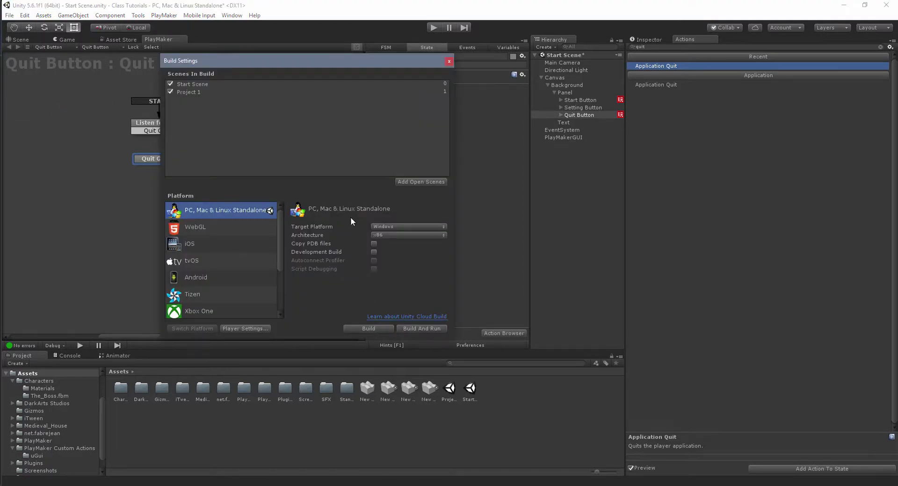
click(407, 230)
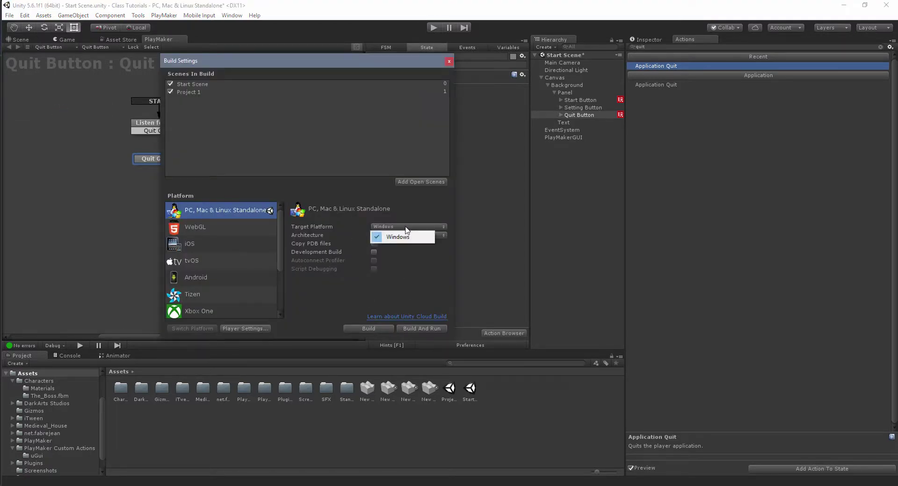
click(407, 216)
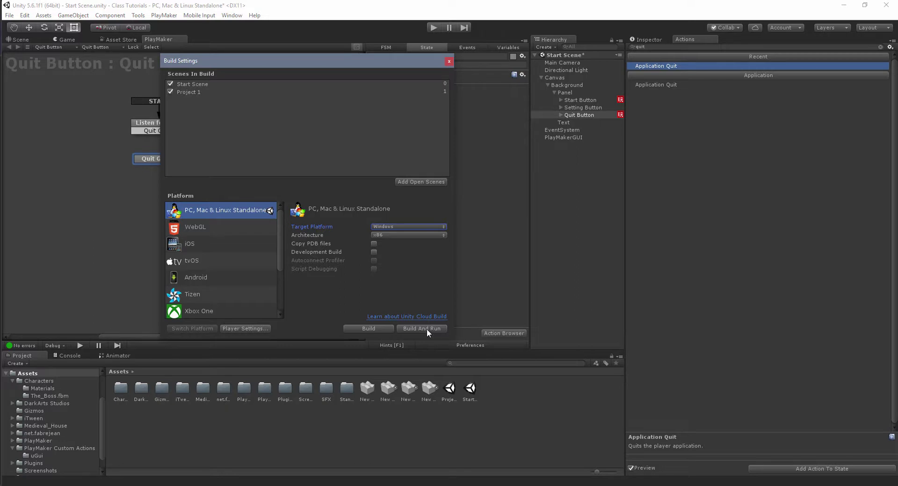
click(450, 61)
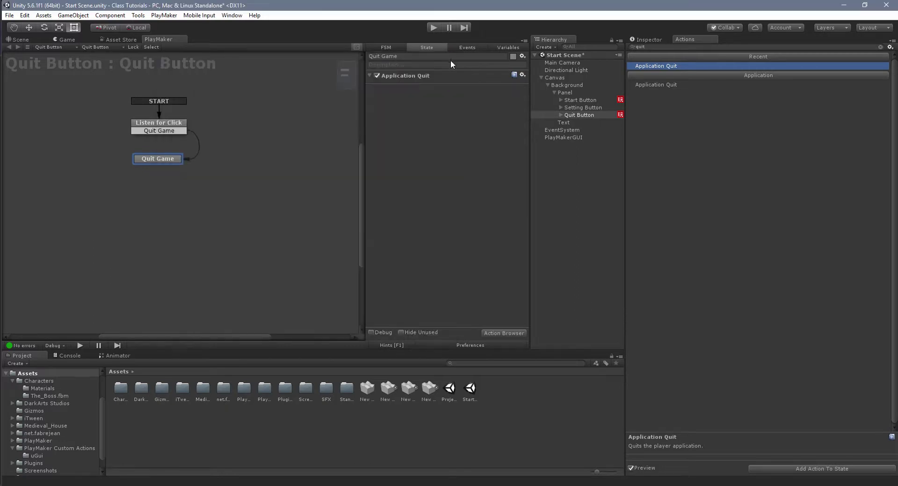
click(62, 40)
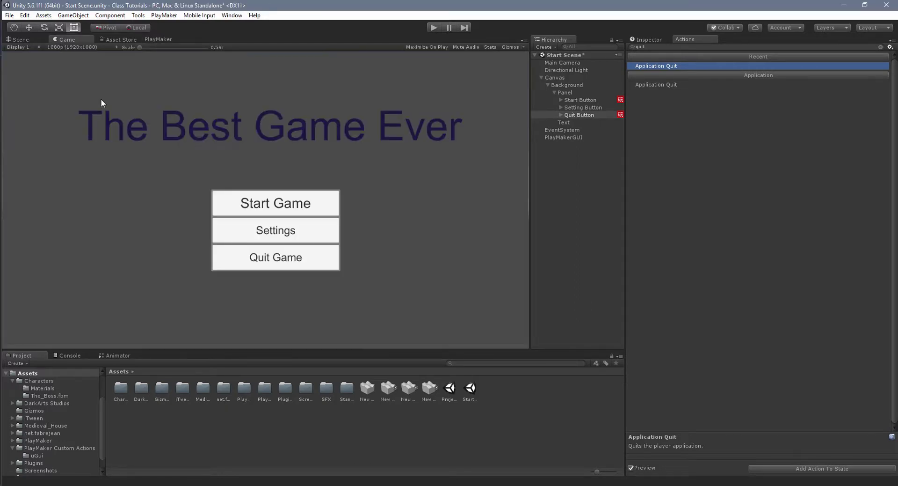